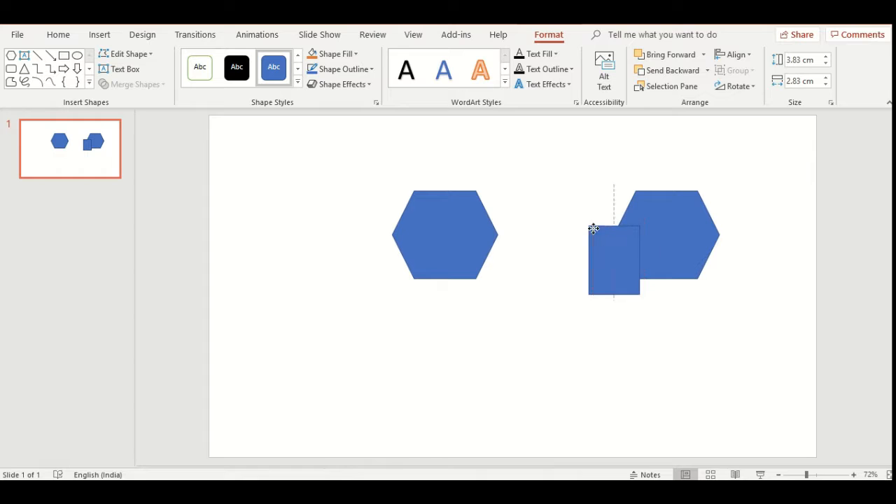
- Widen and rotate the rectangle so it overlaps the lower-left edge of the right-hand hexagon at an angle
drag(626, 235, 620, 297)
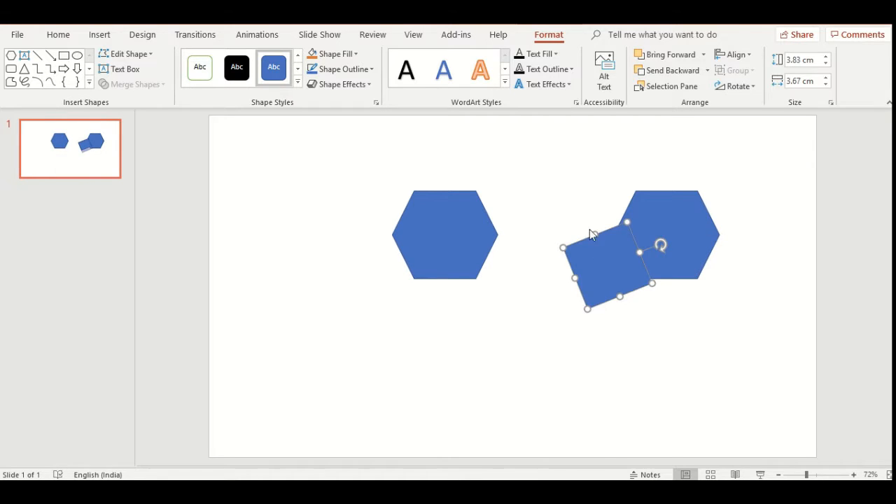
mouse_move(594, 234)
mouse_down()
mouse_move(587, 223)
mouse_move(599, 243)
mouse_up()
drag(659, 246, 661, 238)
- Split the rotated rectangle and the right-hand hexagon into separate pieces with Merge Shapes Fragment
click(590, 237)
shift+click(675, 217)
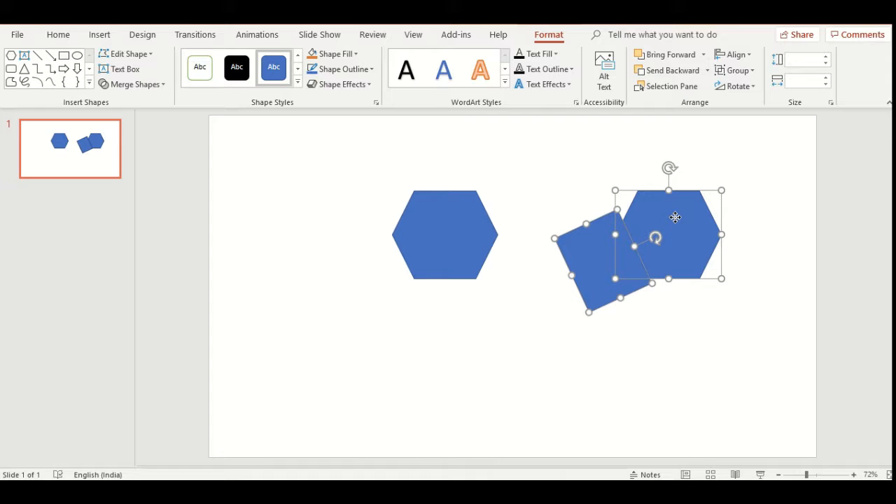
click(131, 84)
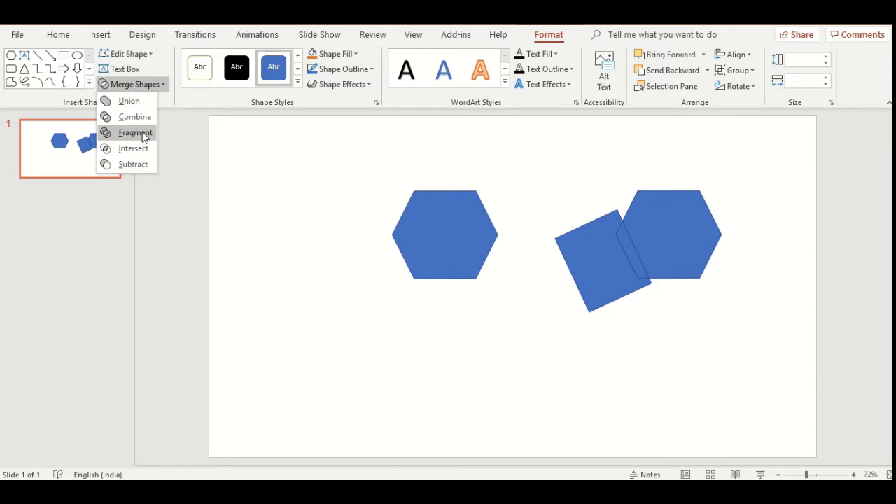
click(140, 132)
- Separate the fragments, placing the notched rectangle below the cut hexagon and the overlap sliver at the slide's far left
drag(591, 238, 576, 213)
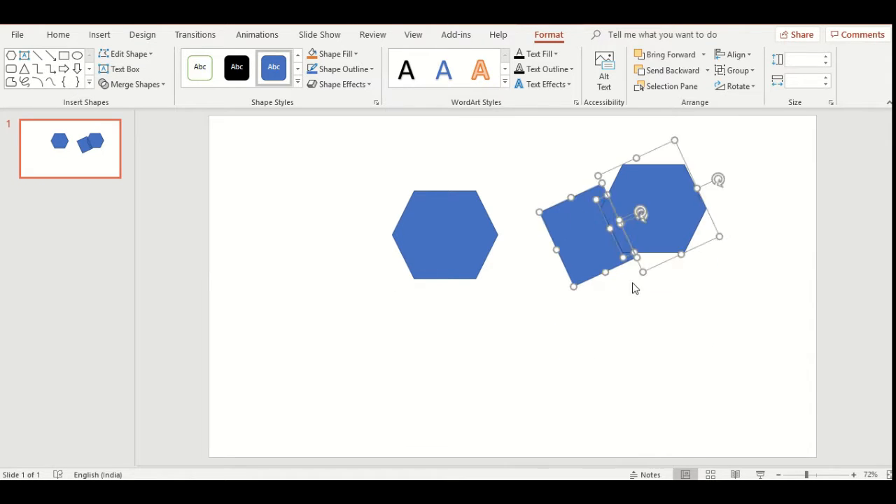
click(609, 290)
drag(596, 269, 692, 361)
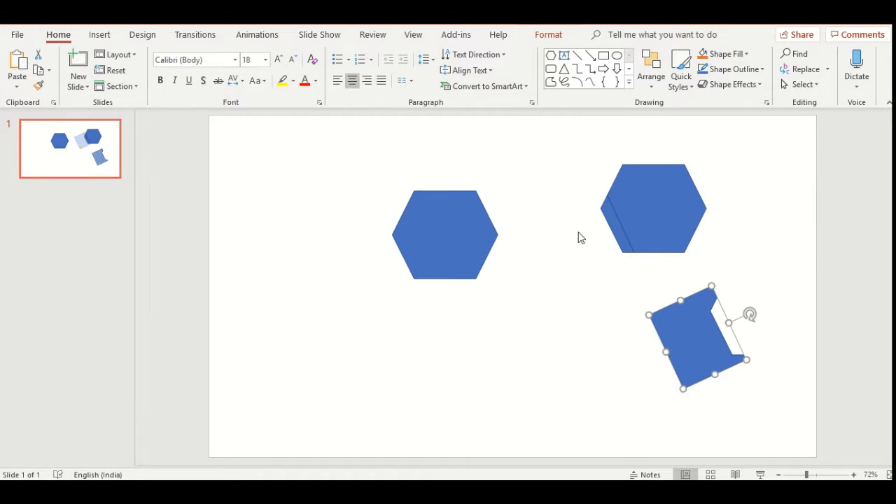
drag(614, 230, 254, 272)
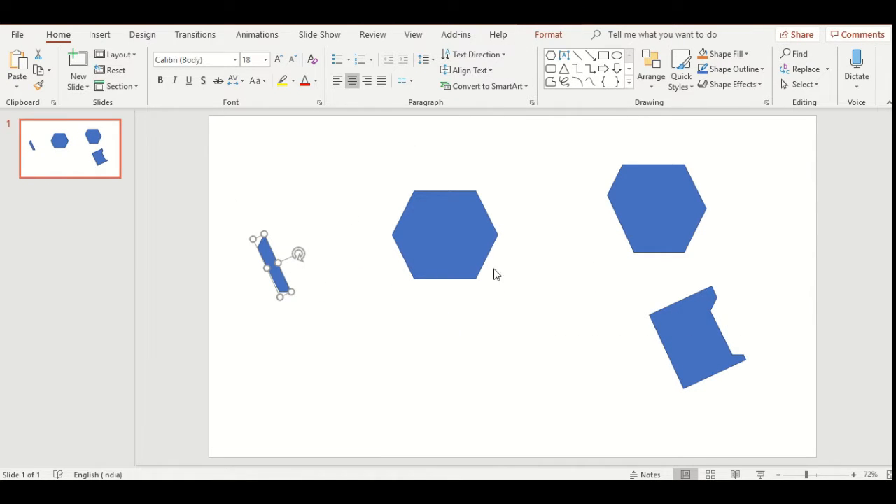
- Remove the outline from the middle hexagon and place a copy of it below and to its left
click(489, 247)
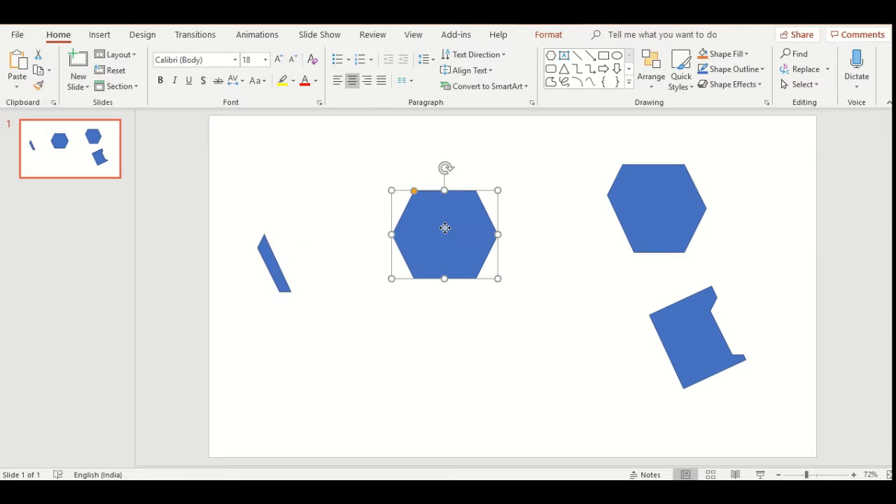
click(553, 35)
click(339, 68)
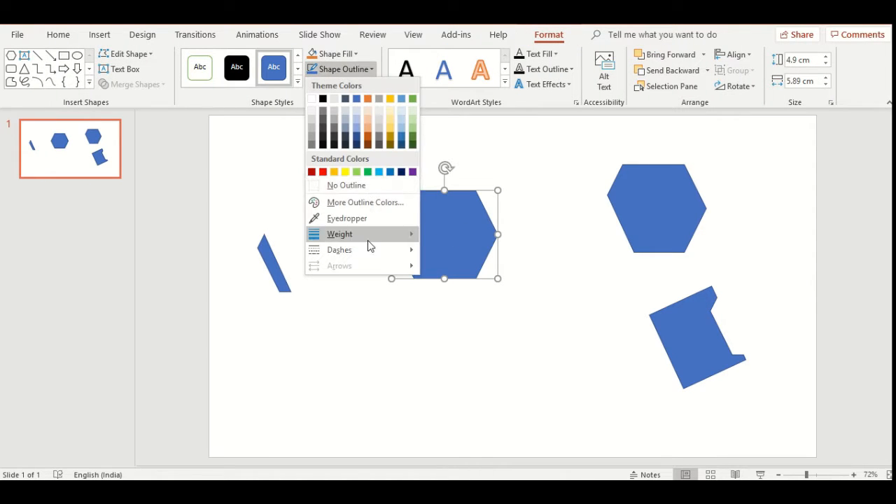
click(377, 185)
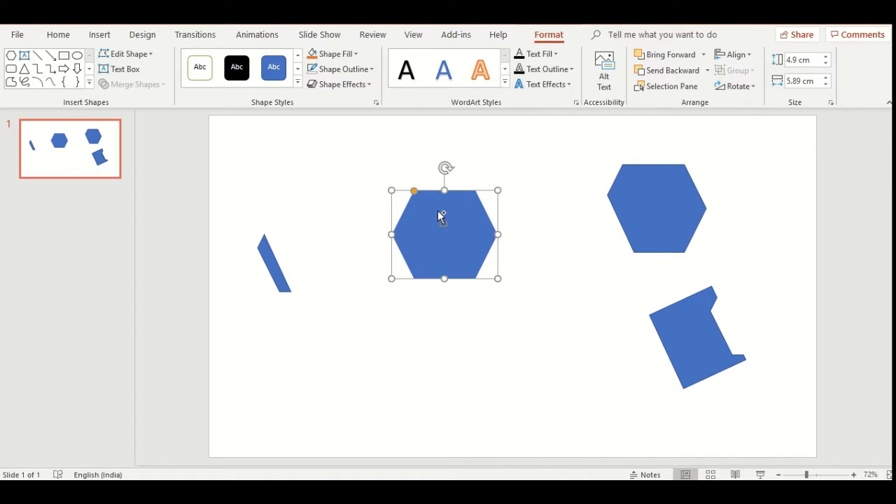
key(ctrl+v)
drag(464, 226, 360, 316)
- Fill the middle hexagon with solid white
click(432, 233)
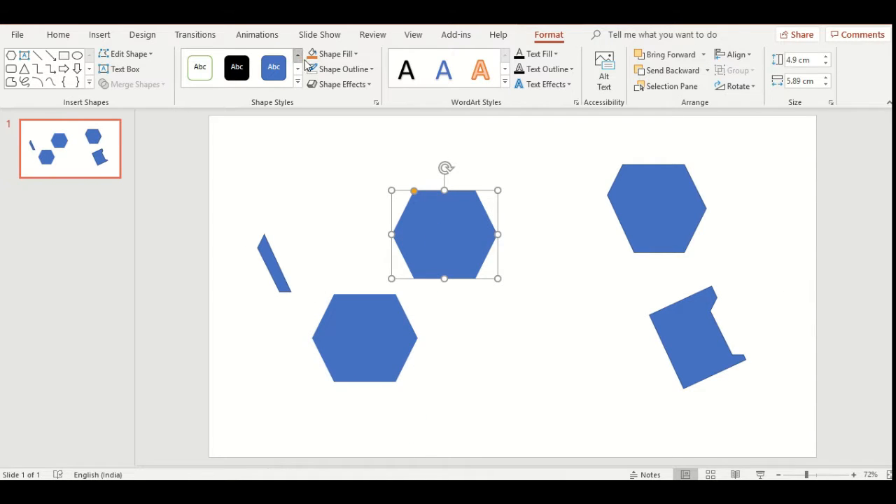
click(353, 54)
click(312, 84)
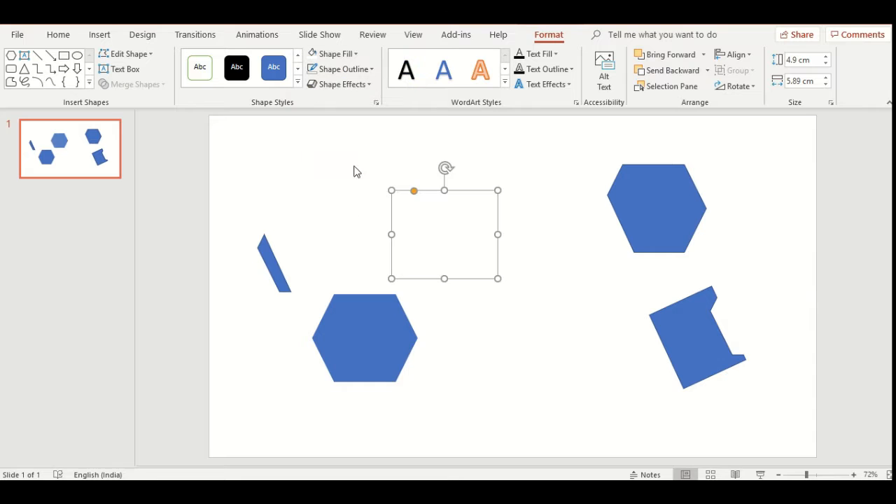
- Give the middle hexagon a gradient fill using the light gray radial preset gradient
right_click(440, 219)
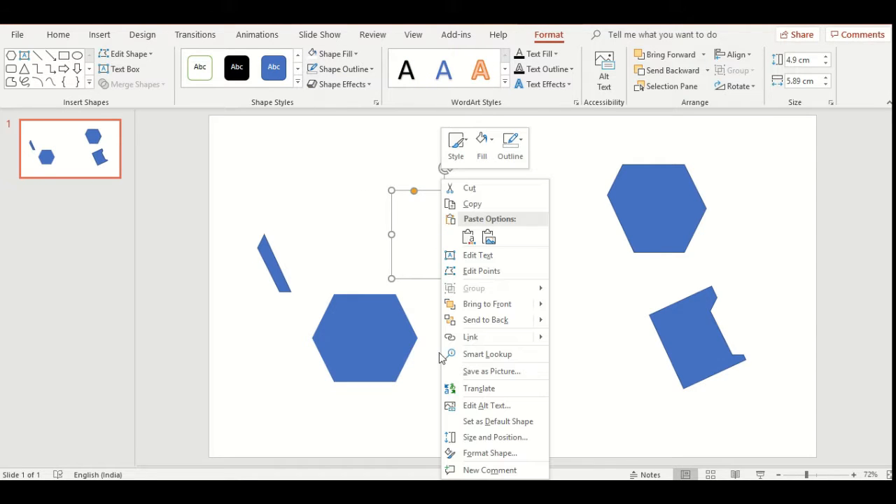
click(490, 454)
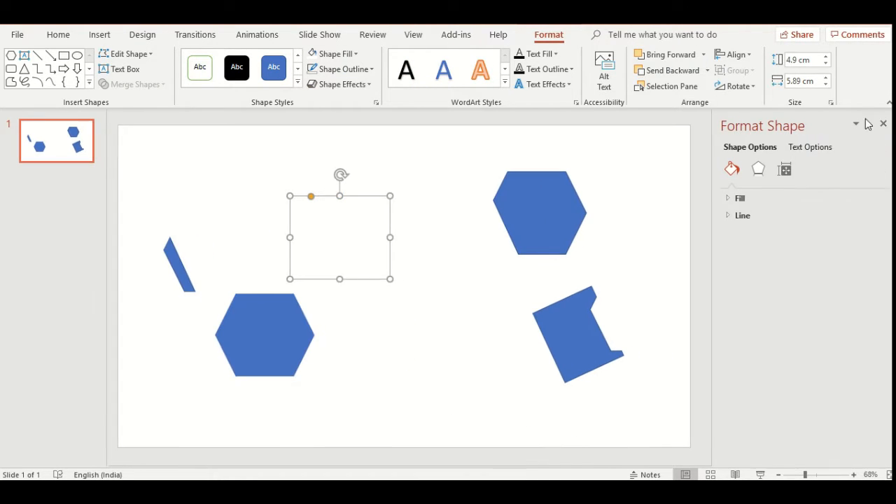
click(732, 200)
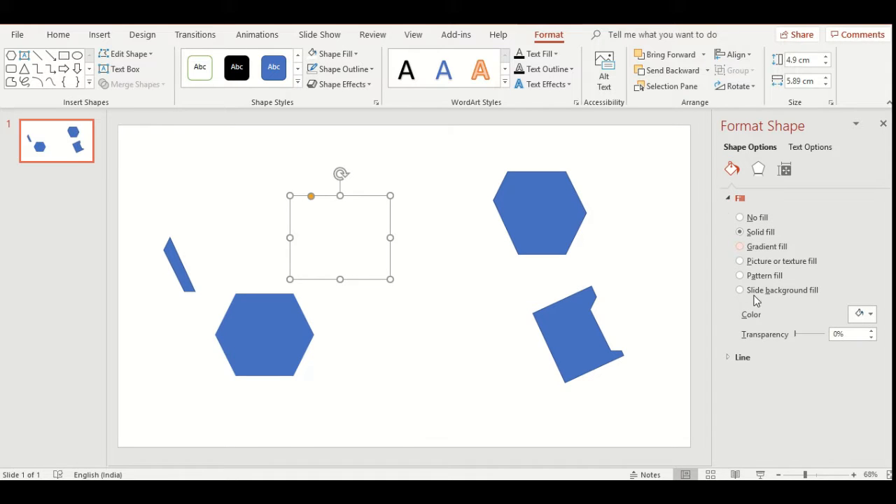
click(740, 246)
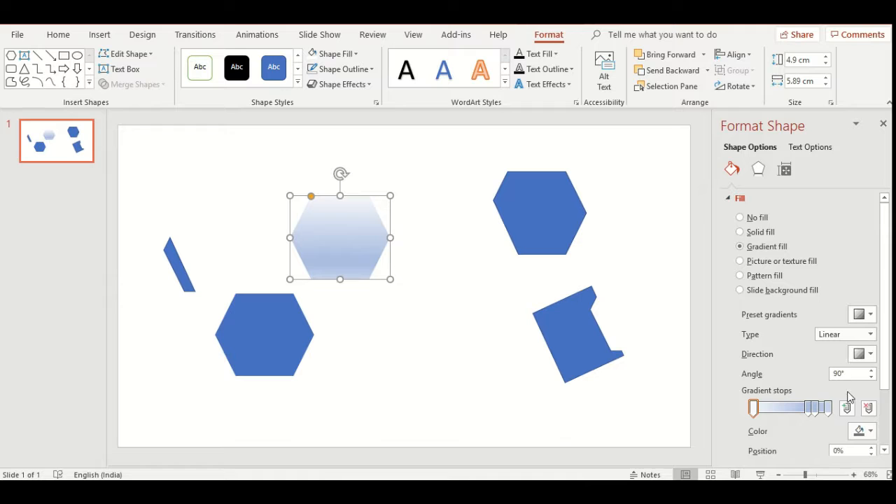
click(863, 430)
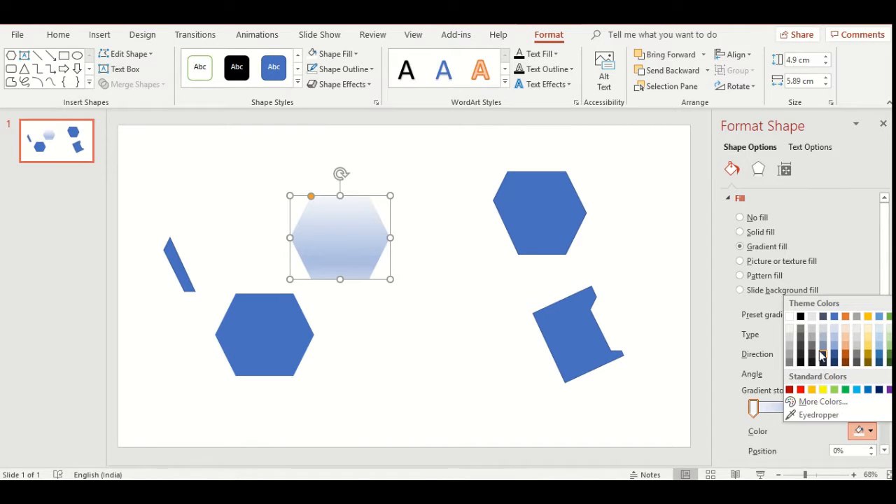
click(790, 444)
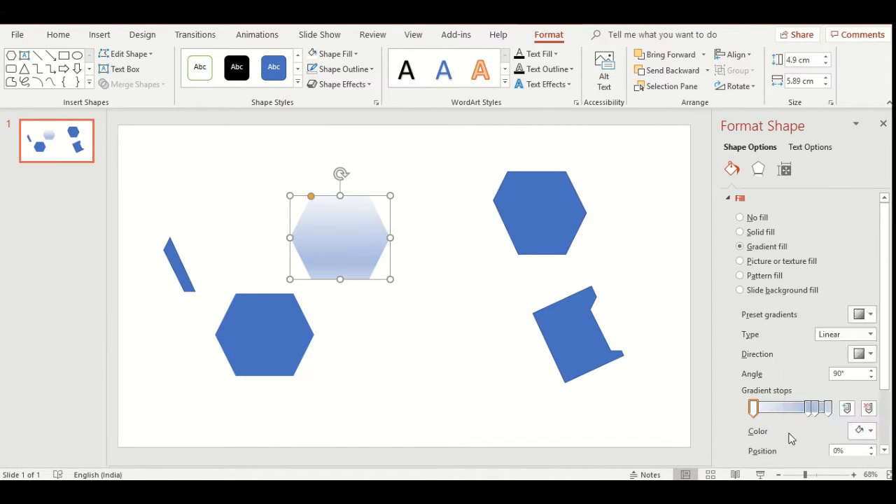
click(866, 315)
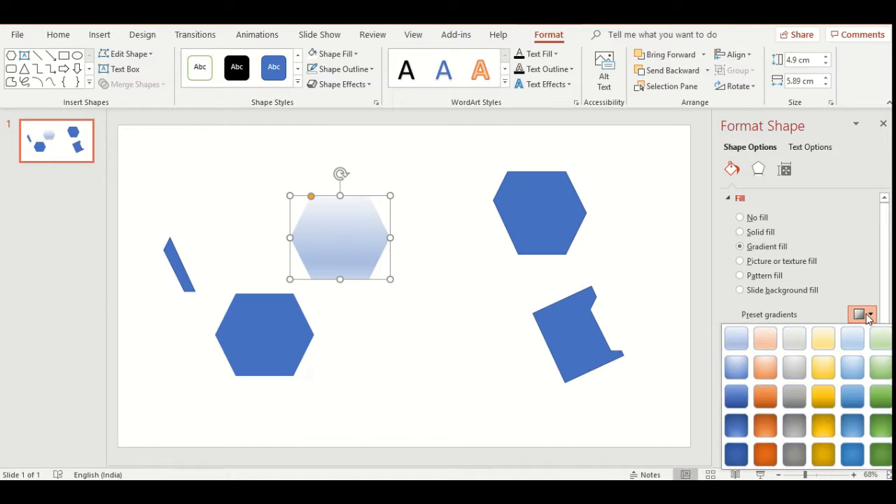
click(795, 374)
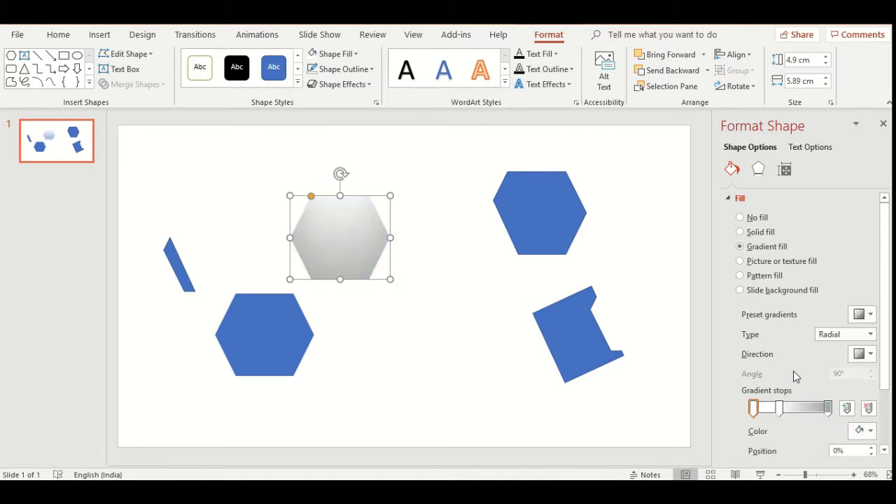
- Change the middle hexagon's gradient to Linear, running diagonally from bottom left to top right at 315°
click(870, 337)
click(845, 347)
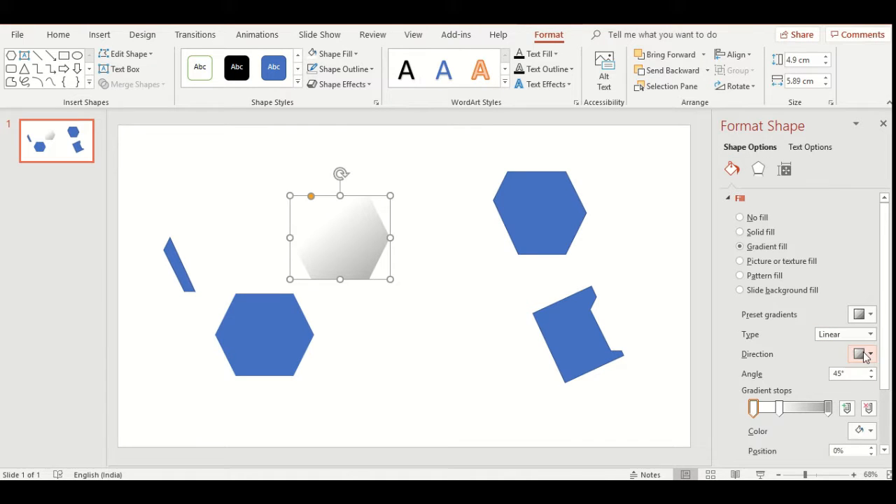
click(867, 355)
click(800, 387)
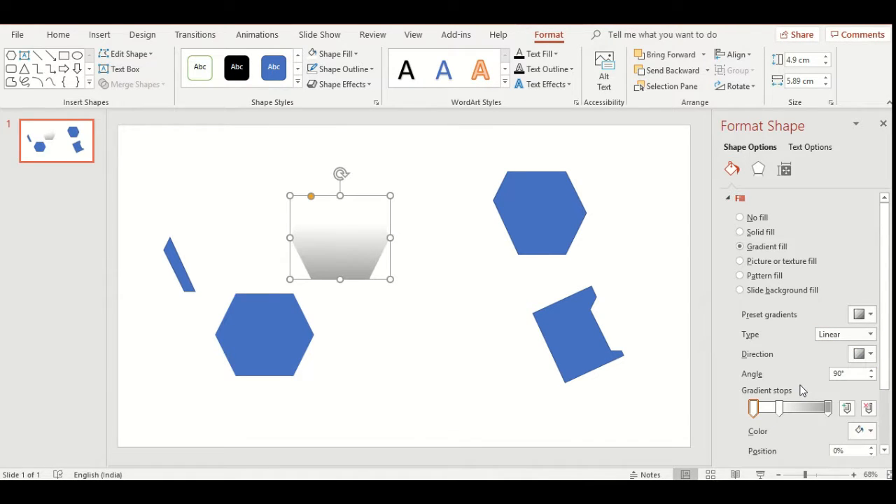
click(868, 354)
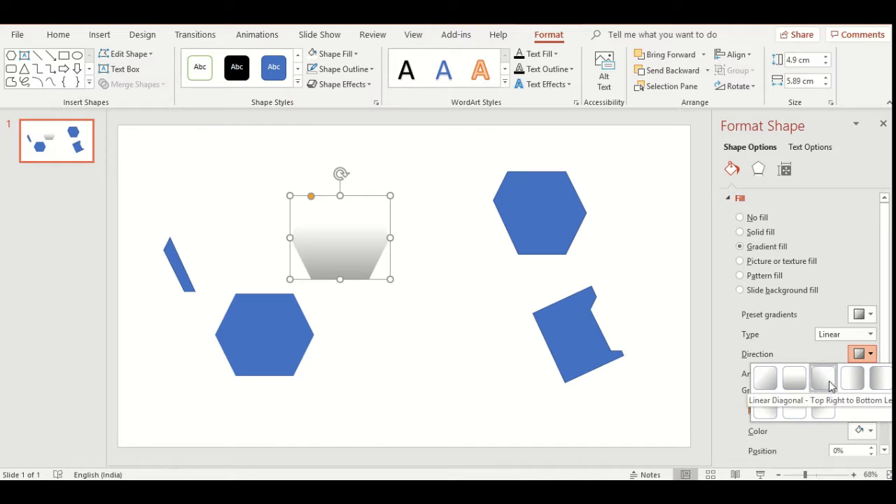
click(766, 407)
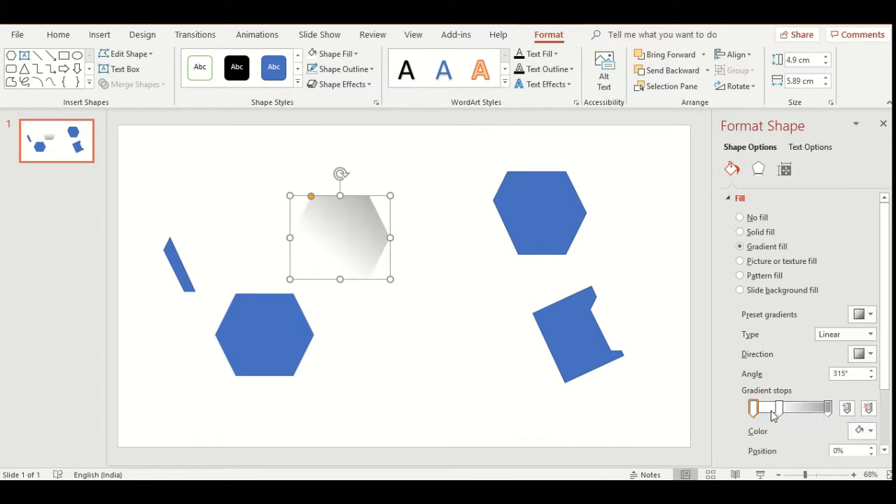
click(871, 315)
click(857, 272)
- Recolor the gradient's dark end stop to a lighter gray and set its position to 82%
click(780, 409)
click(829, 412)
click(862, 430)
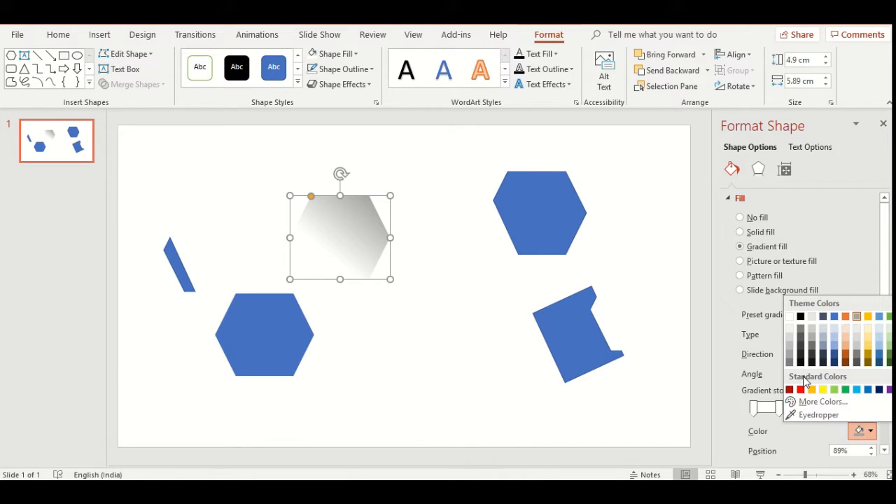
click(789, 329)
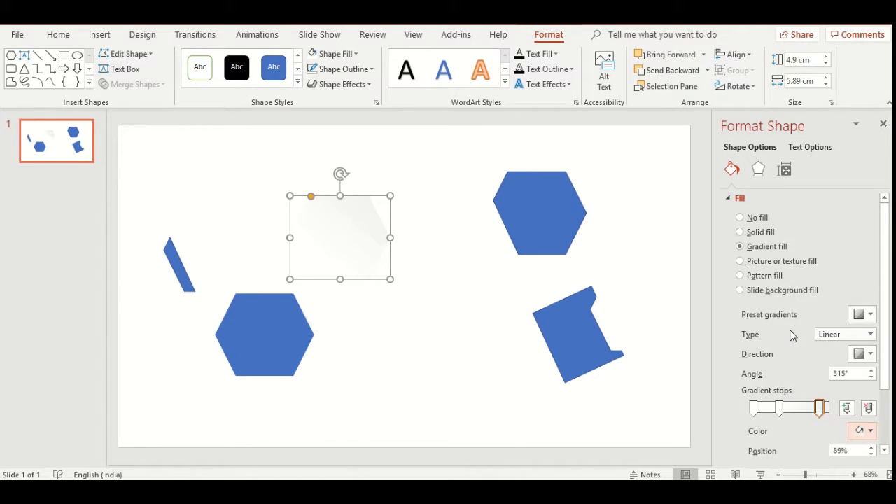
click(821, 411)
drag(822, 411, 826, 411)
click(862, 430)
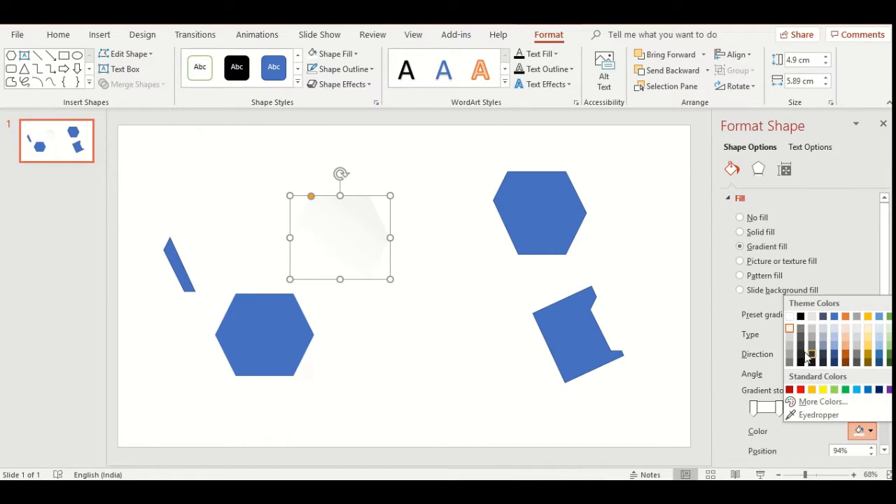
click(789, 343)
click(825, 411)
drag(825, 413, 820, 413)
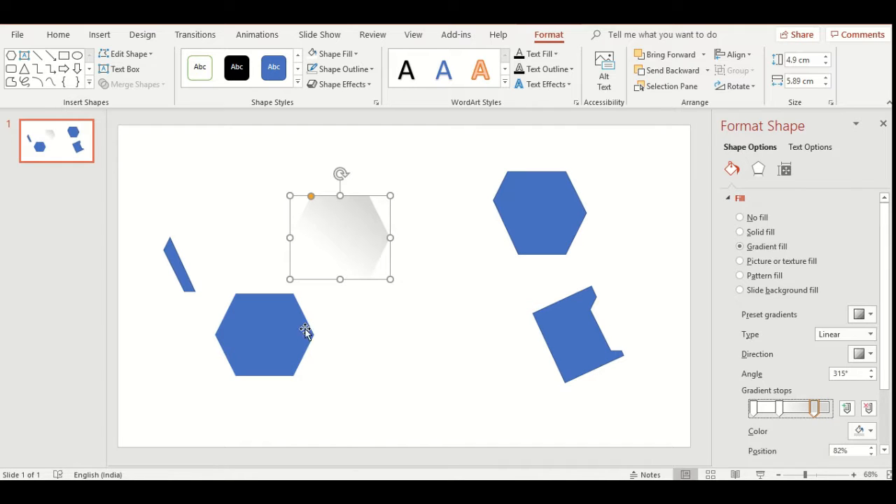
- Apply an inner shadow along the top right edges of the gradient-filled hexagon
click(341, 84)
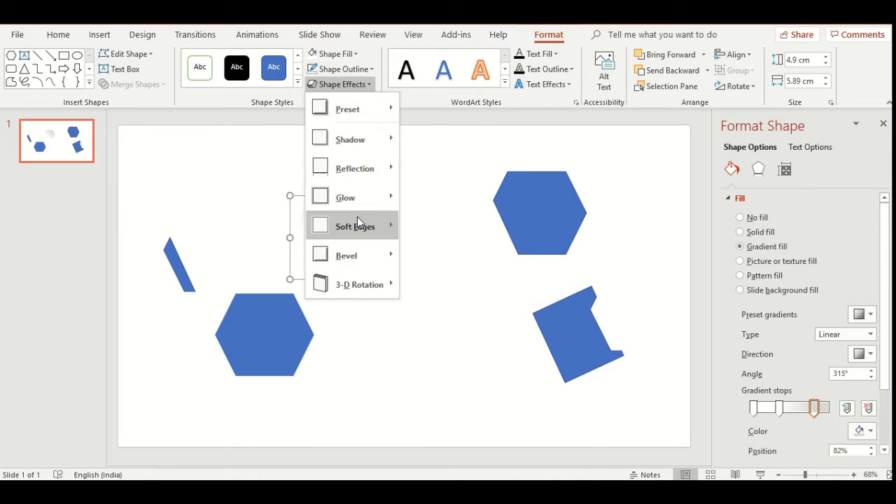
mouse_move(371, 139)
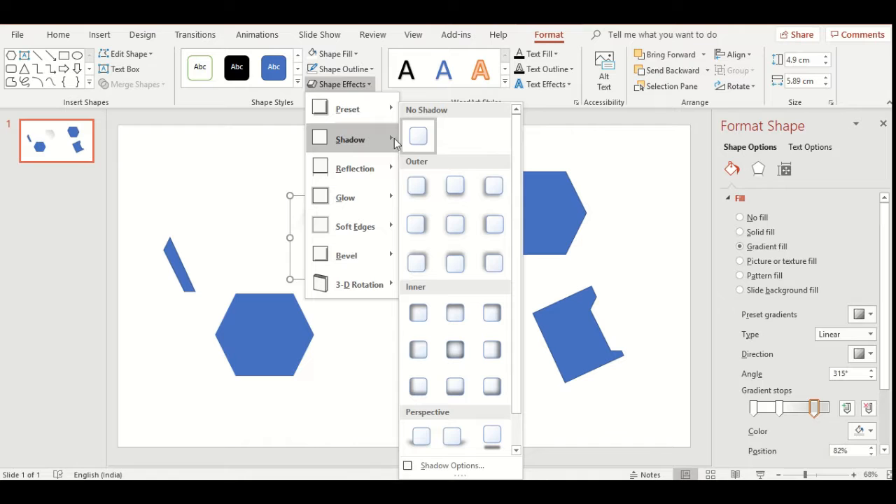
click(492, 315)
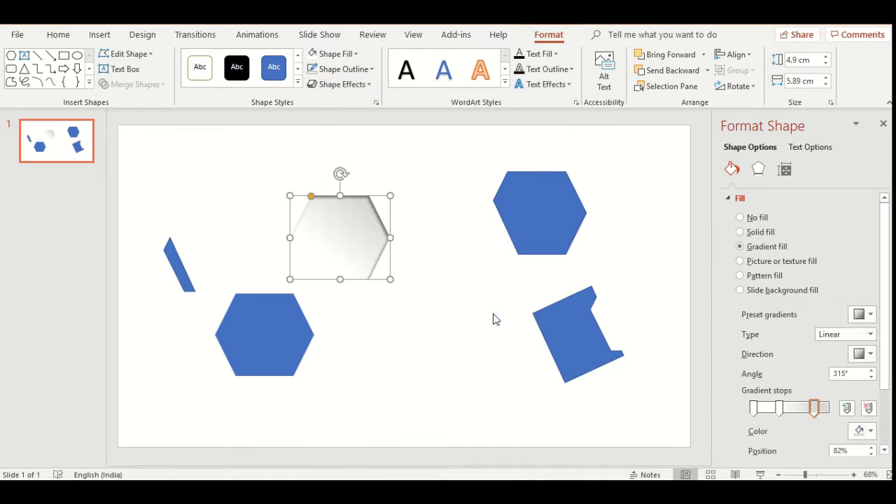
click(400, 348)
- Remove the fill from the blue hexagon below the gradient hexagon
click(240, 316)
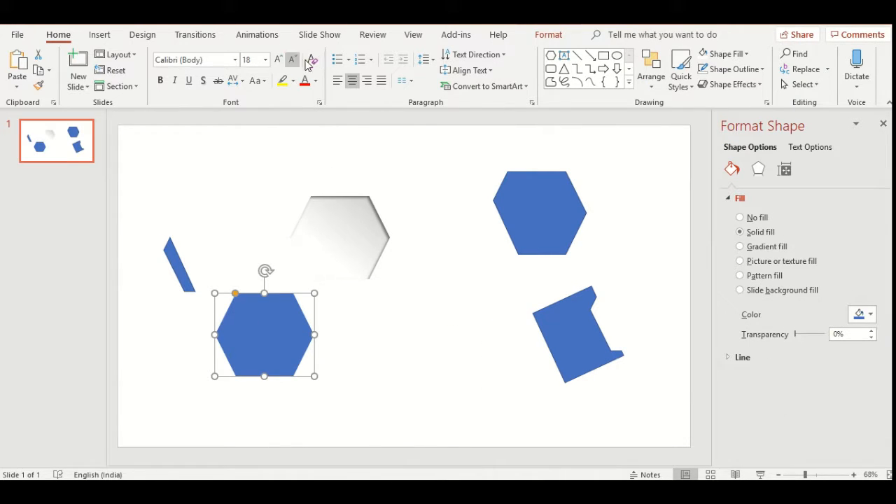
click(549, 34)
click(336, 54)
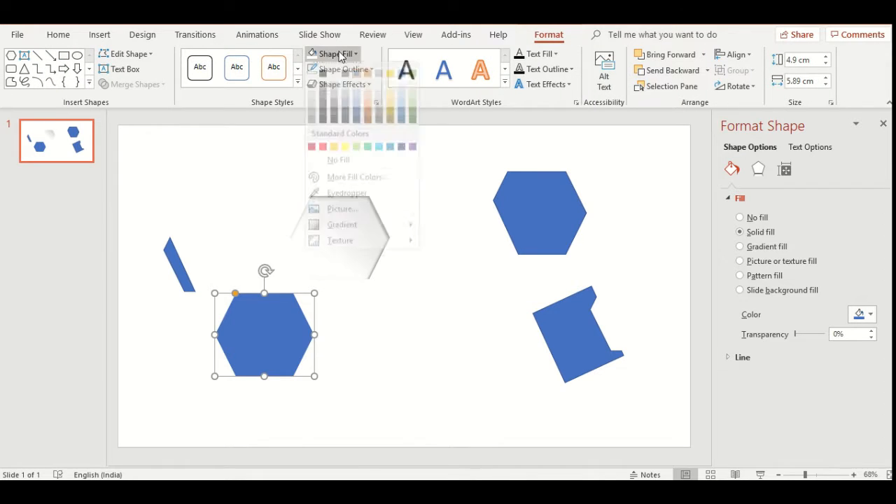
click(343, 170)
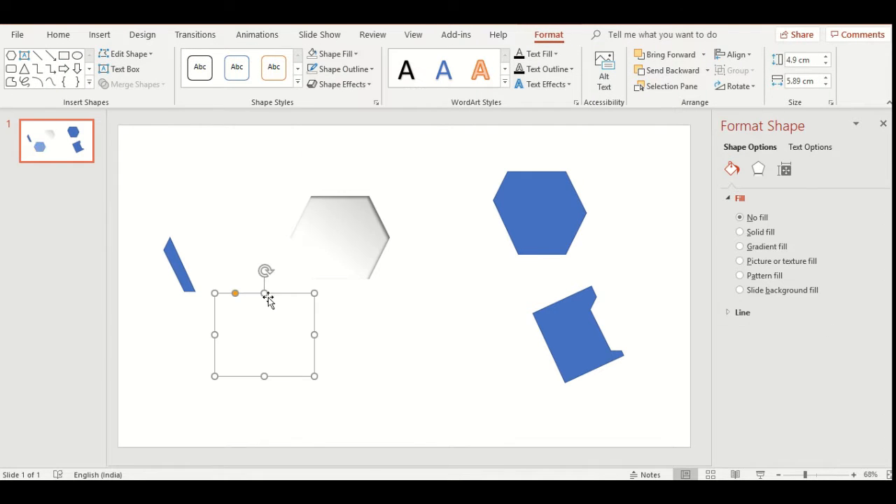
- Give the unfilled hexagon an outline in the lightest gray theme shade with a weight of 4½ pt
click(346, 72)
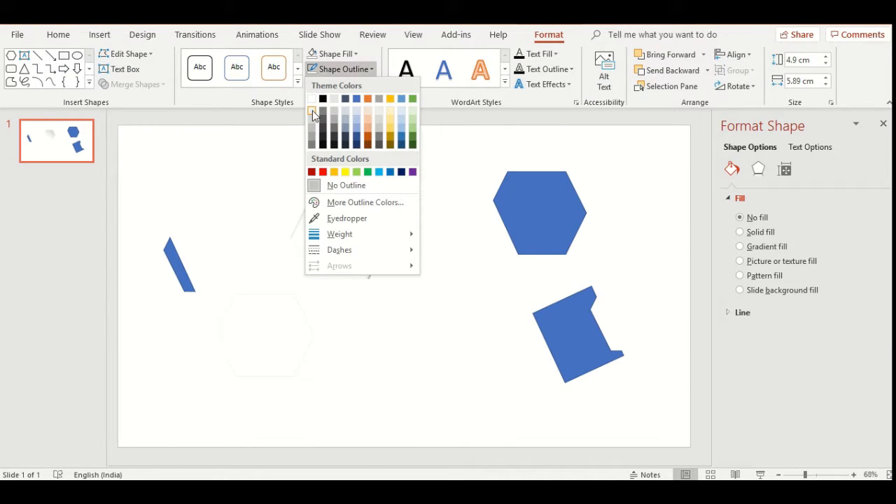
click(313, 113)
click(343, 70)
mouse_move(380, 235)
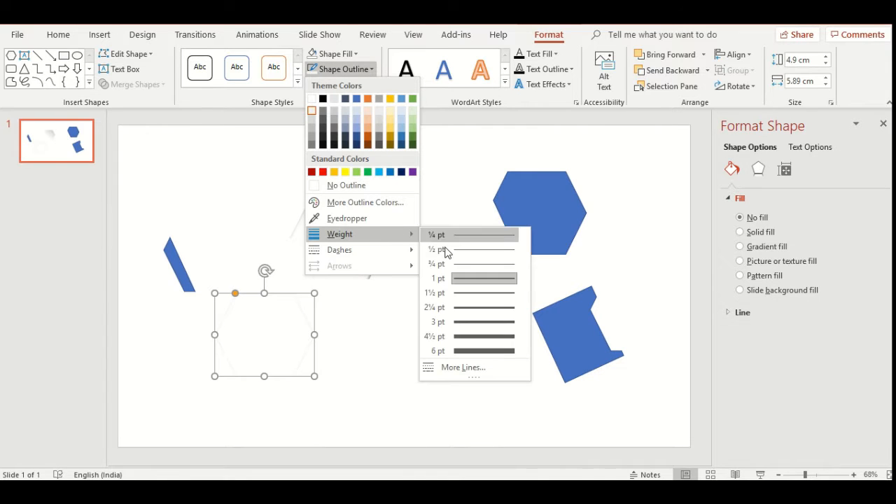
click(472, 335)
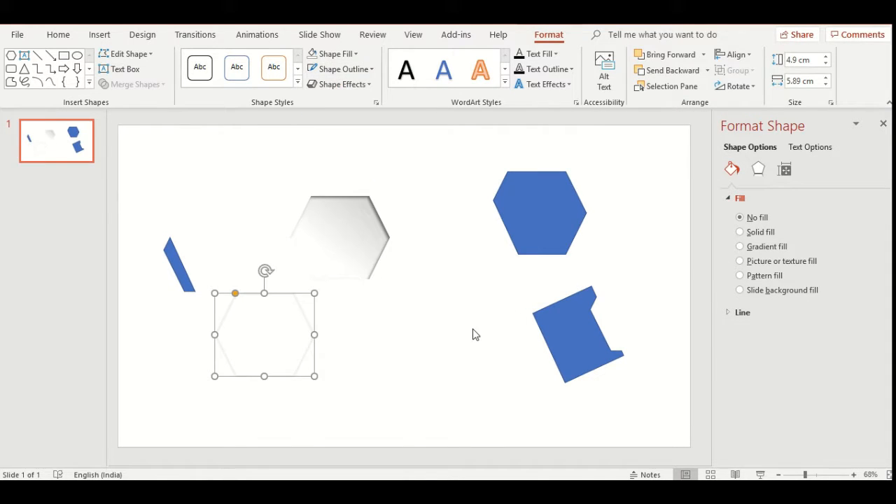
- Apply an inner bottom-left shadow to the outline-only hexagon
click(337, 84)
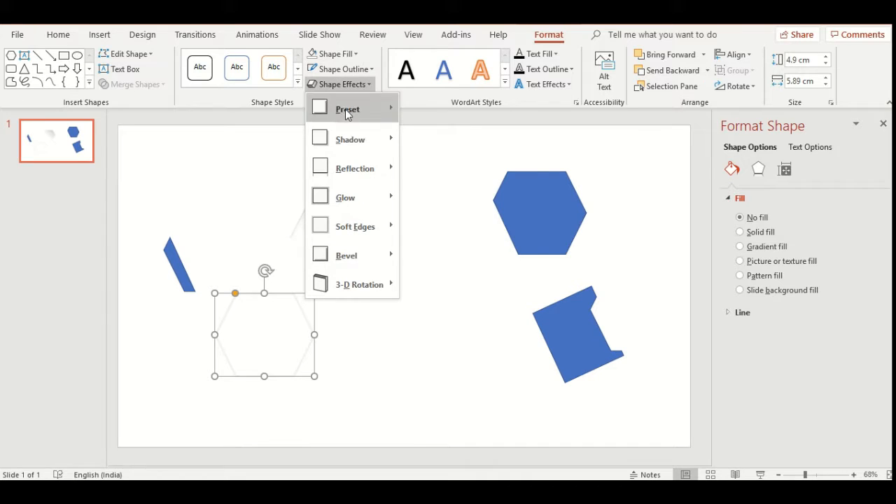
mouse_move(381, 134)
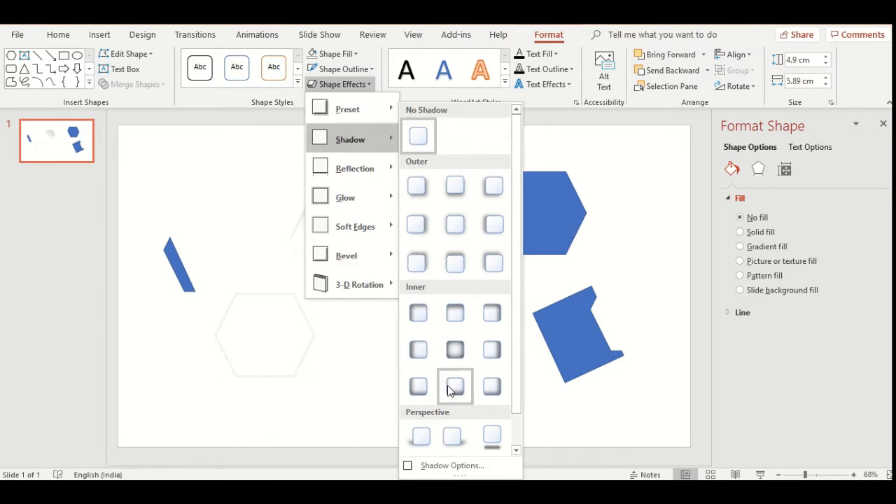
click(424, 387)
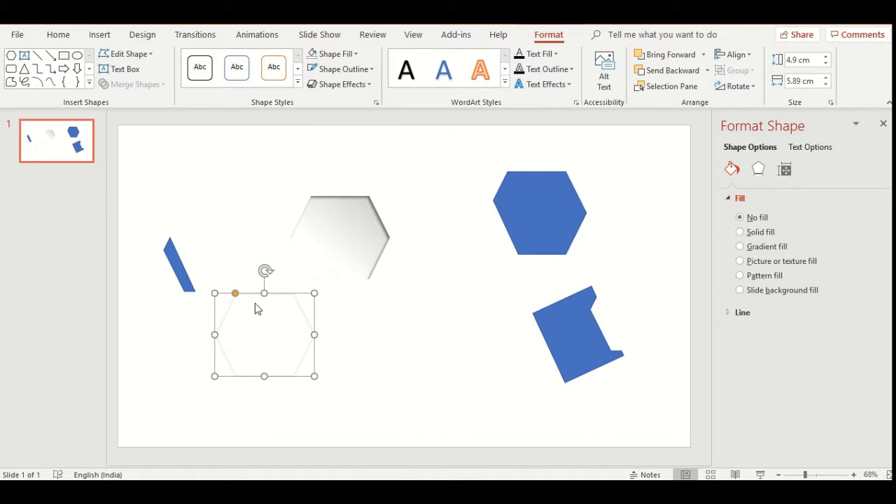
- Apply an outer shadow offset to the bottom left to the outline-only hexagon and place it exactly over the gradient hexagon
click(345, 83)
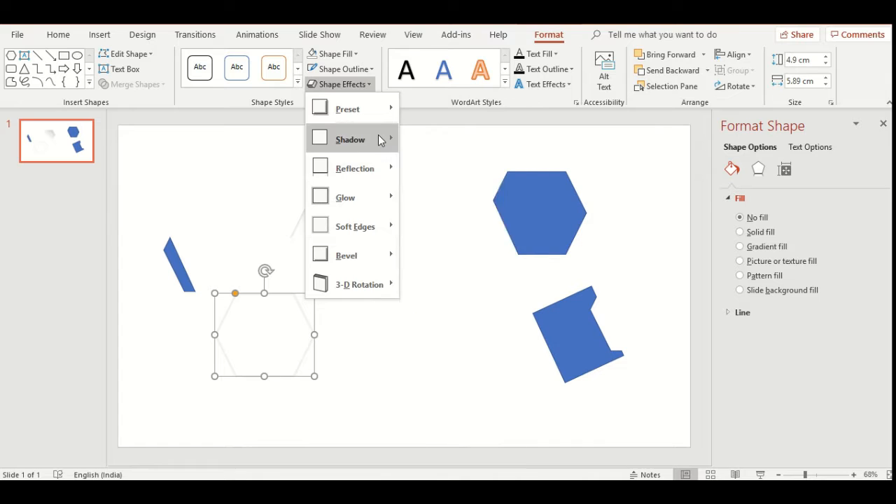
mouse_move(378, 139)
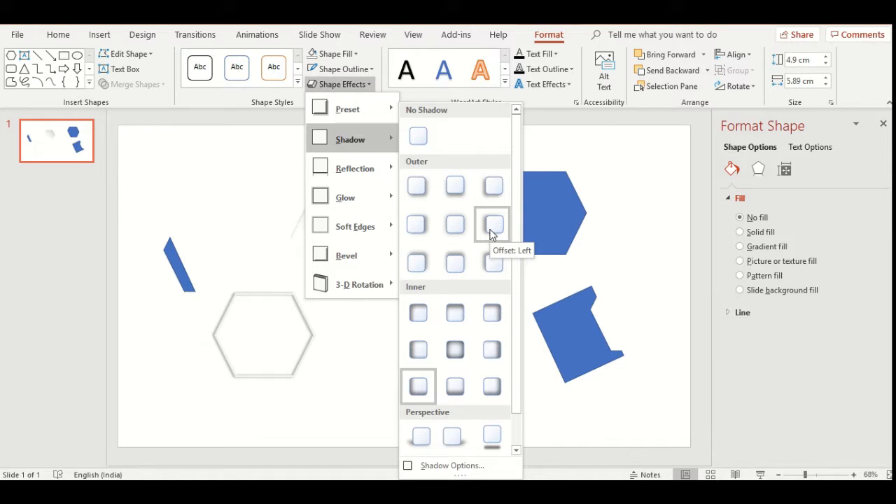
click(490, 199)
drag(248, 294, 327, 197)
click(395, 392)
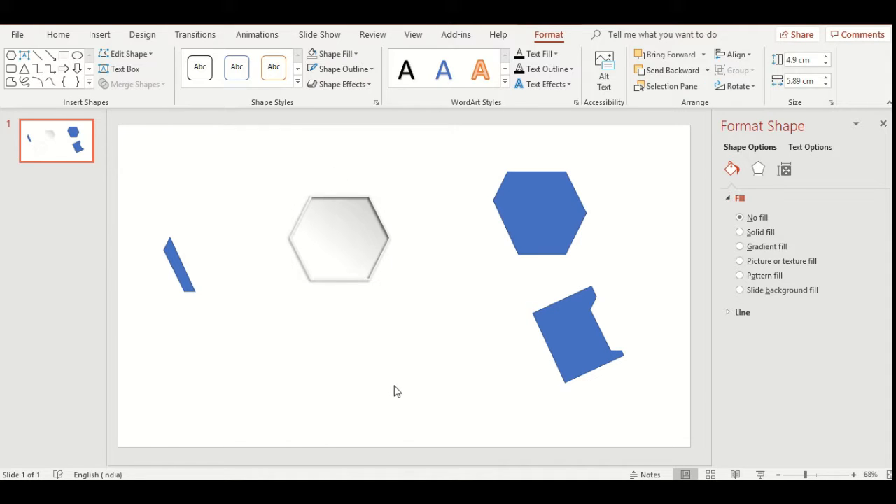
- Delete the blue hexagon and the notched blue fragment on the right side of the slide
click(572, 213)
key(Delete)
click(580, 330)
key(Delete)
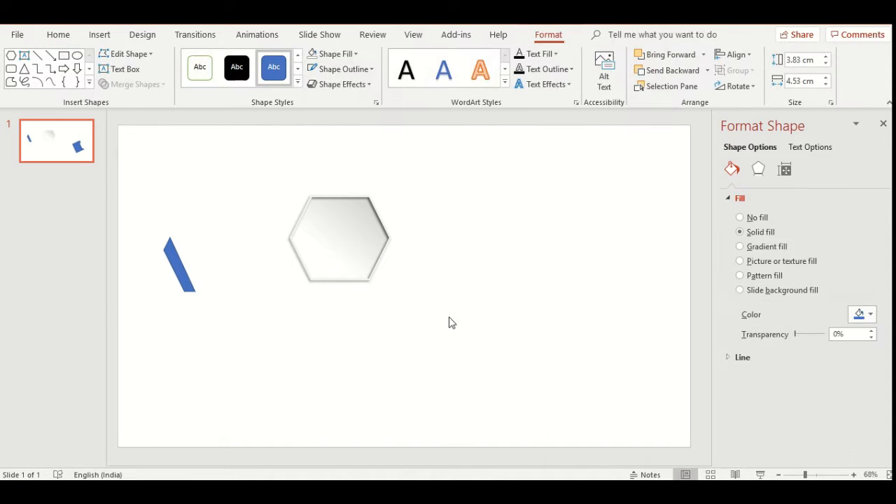
- Move the narrow blue strip into the gradient hexagon and fit it along the inside of the lower-left edge
click(170, 268)
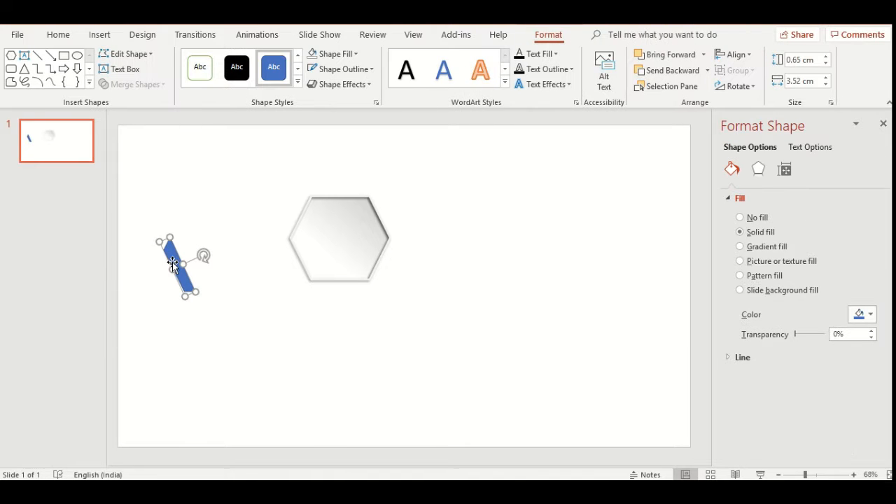
drag(170, 257, 299, 245)
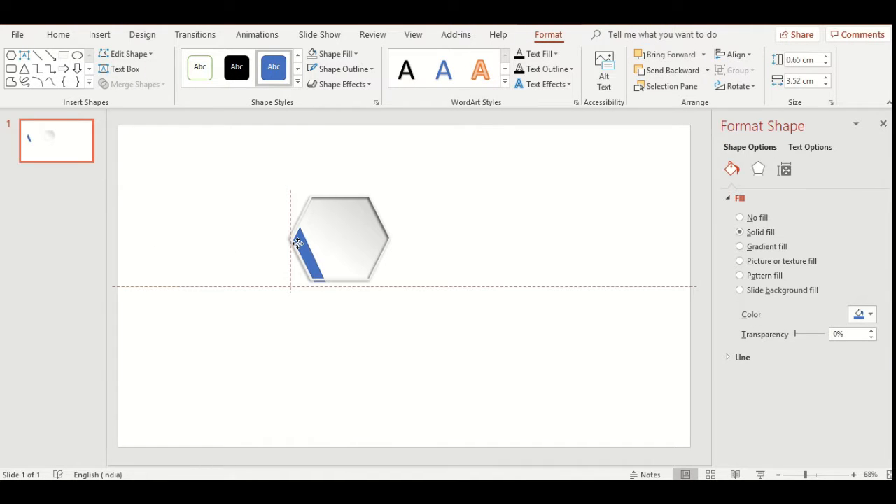
click(433, 280)
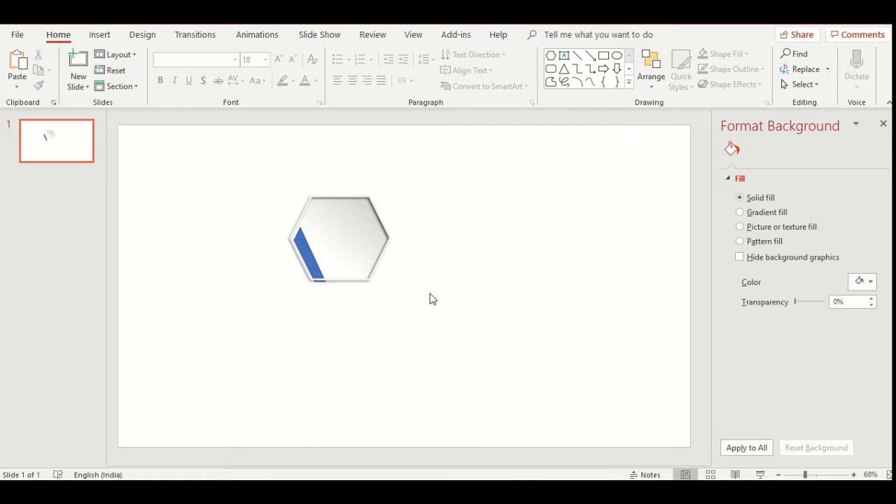
ctrl+scroll(431, 299, up, 3)
ctrl+scroll(434, 299, up, 2)
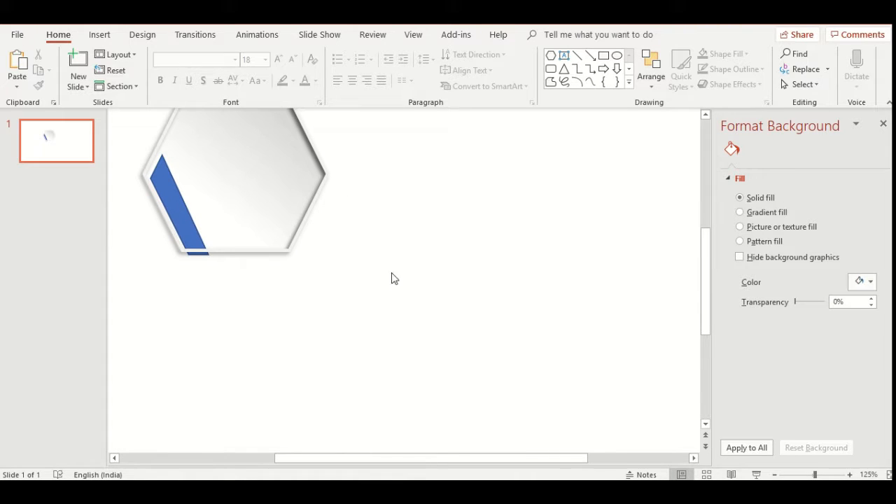
drag(376, 459, 343, 462)
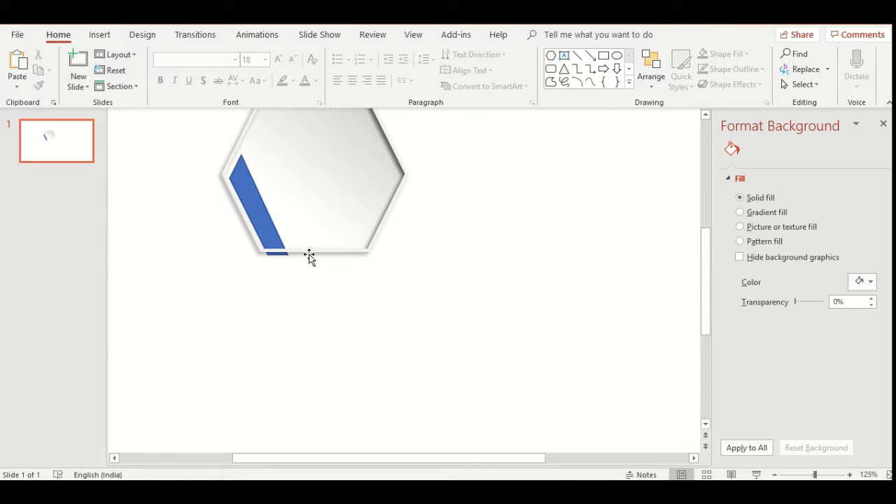
click(309, 254)
drag(251, 196, 246, 189)
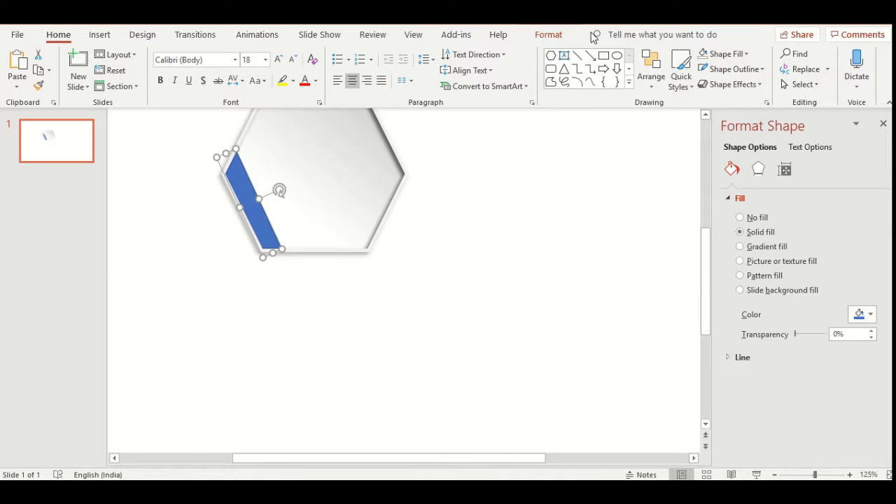
- Remove the strip's outline and fill it with standard light blue
click(558, 34)
click(342, 69)
click(346, 185)
click(336, 54)
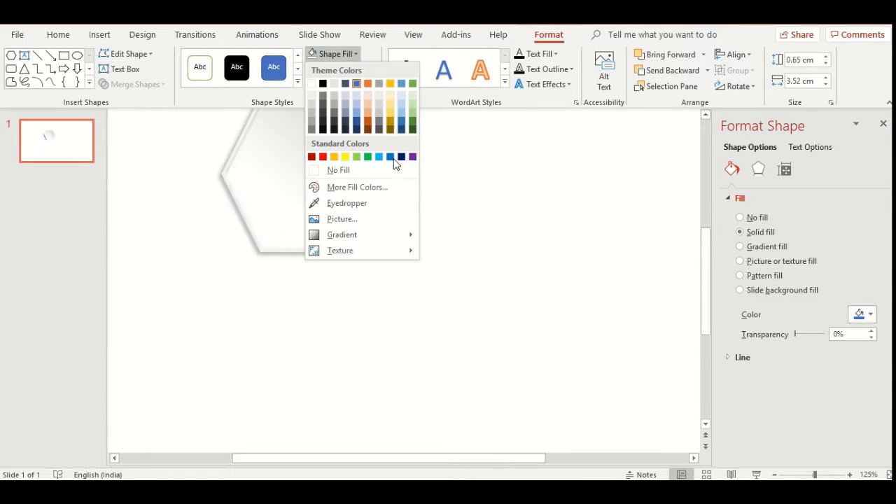
click(380, 156)
click(530, 253)
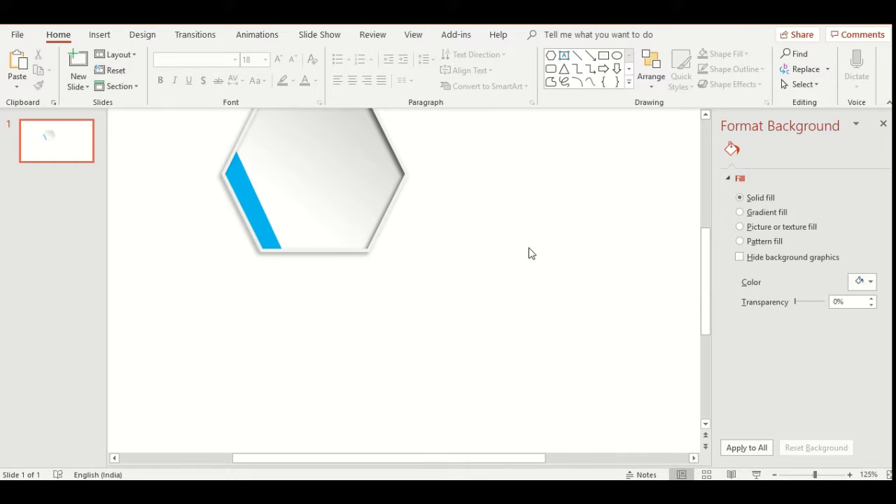
- Group the gradient hexagon, its outline frame and the light blue strip, and move the group to the slide's left side
scroll(530, 254, down, 5)
drag(240, 168, 489, 354)
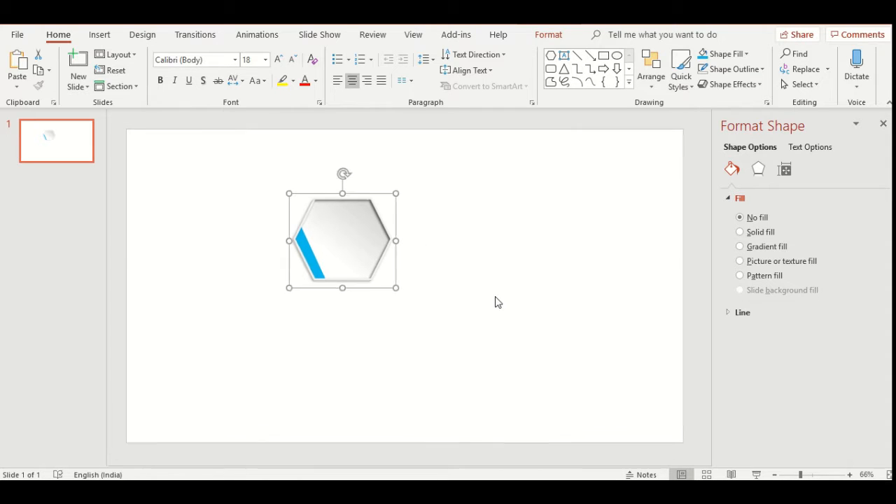
scroll(497, 302, down, 3)
drag(350, 226, 239, 252)
click(383, 268)
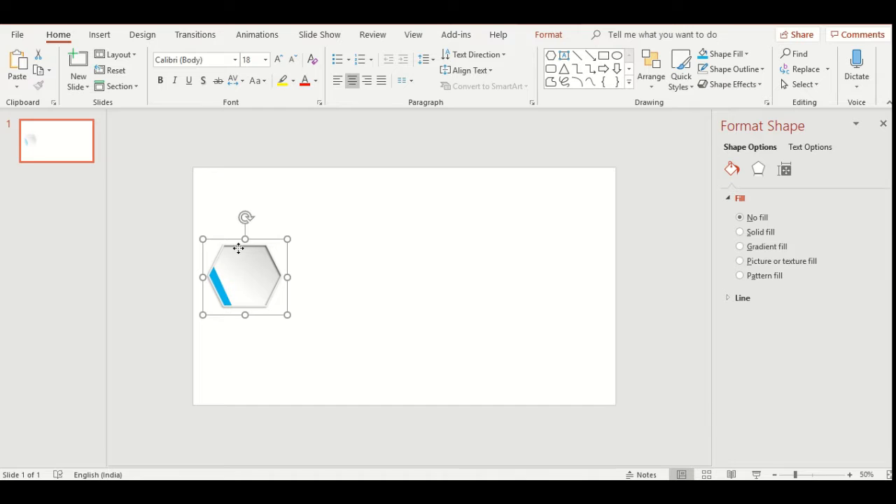
- Duplicate the hexagon group and position the copy diagonally below and to the right of the original, beside its right corner
click(351, 251)
click(238, 241)
key(ctrl+v)
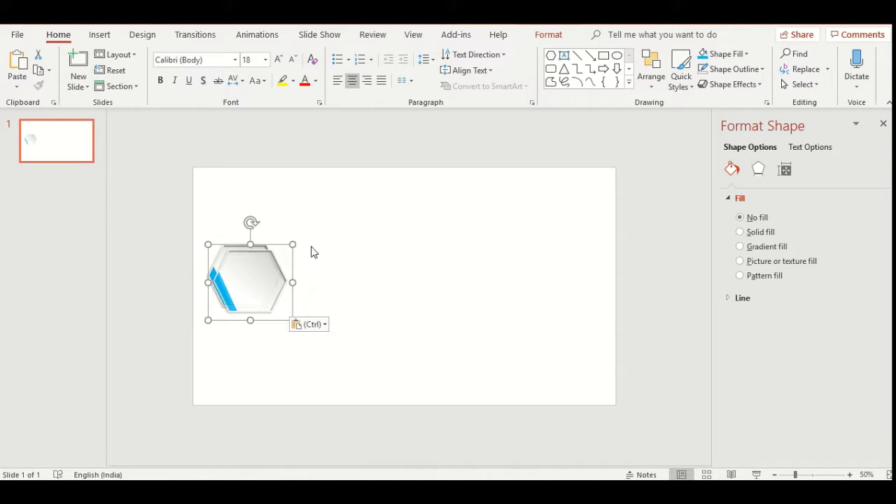
drag(232, 250, 302, 275)
drag(240, 247, 247, 223)
drag(324, 283, 321, 254)
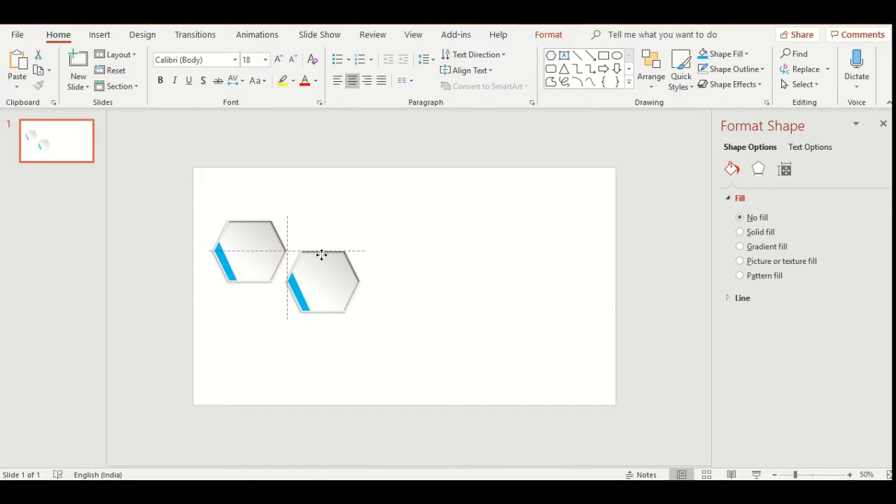
mouse_move(324, 262)
mouse_down()
mouse_move(326, 292)
mouse_move(334, 269)
mouse_up()
drag(248, 226, 261, 248)
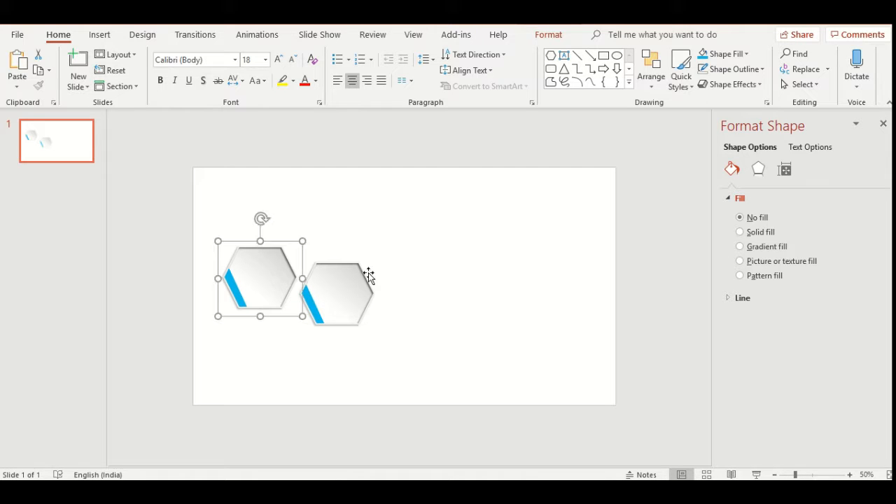
drag(345, 266, 340, 286)
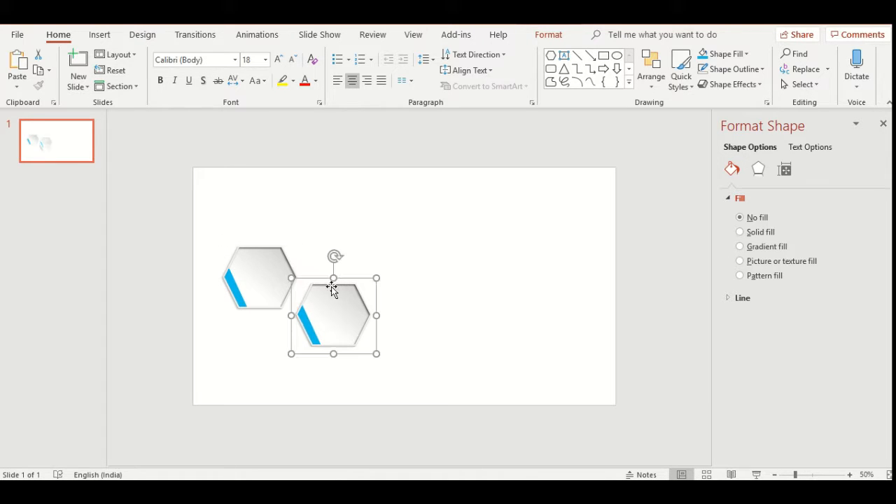
- Paste three more copies of the hexagon group and arrange them to the right, continuing the staggered zigzag row of five
key(ctrl+v)
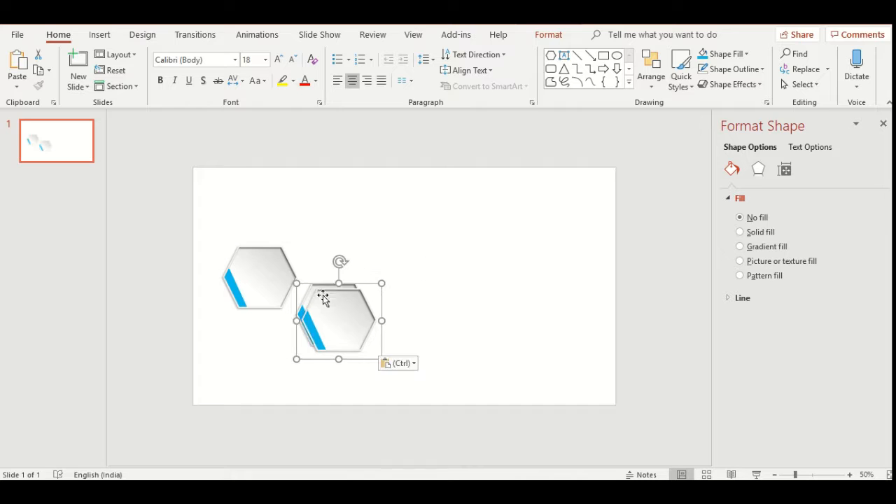
drag(333, 292, 407, 248)
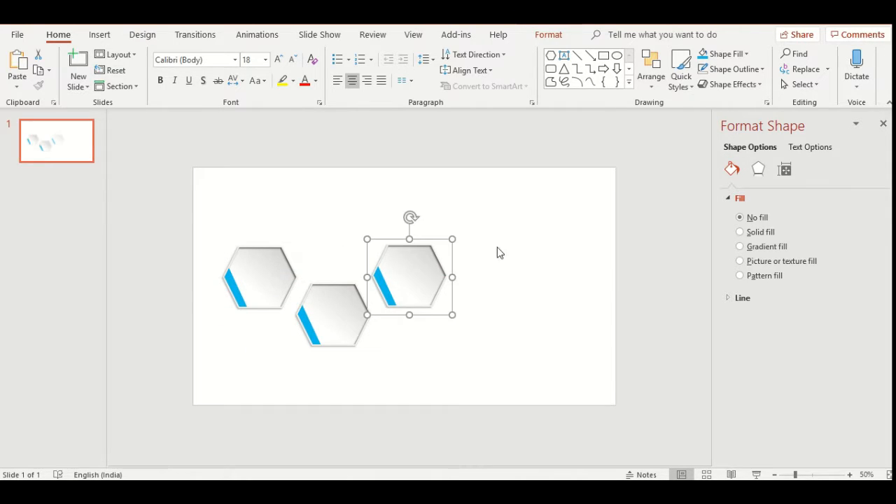
click(505, 259)
click(399, 252)
key(ctrl+v)
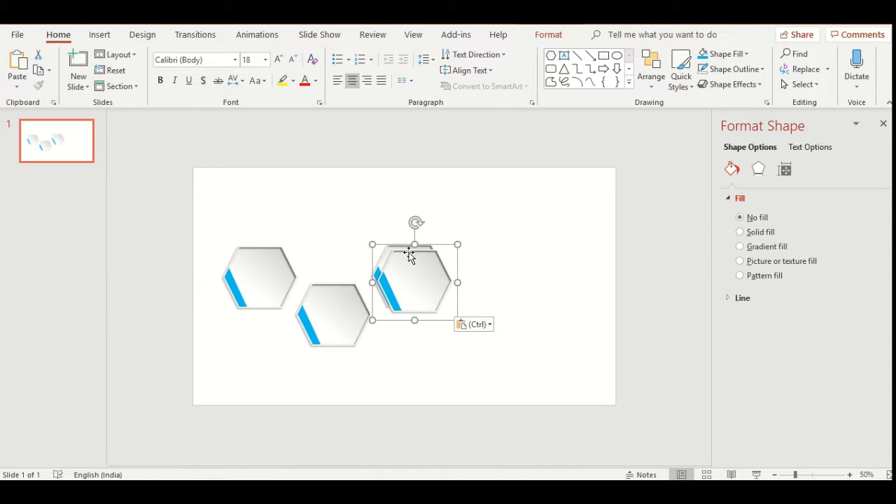
drag(403, 245, 476, 273)
click(560, 242)
key(ctrl+v)
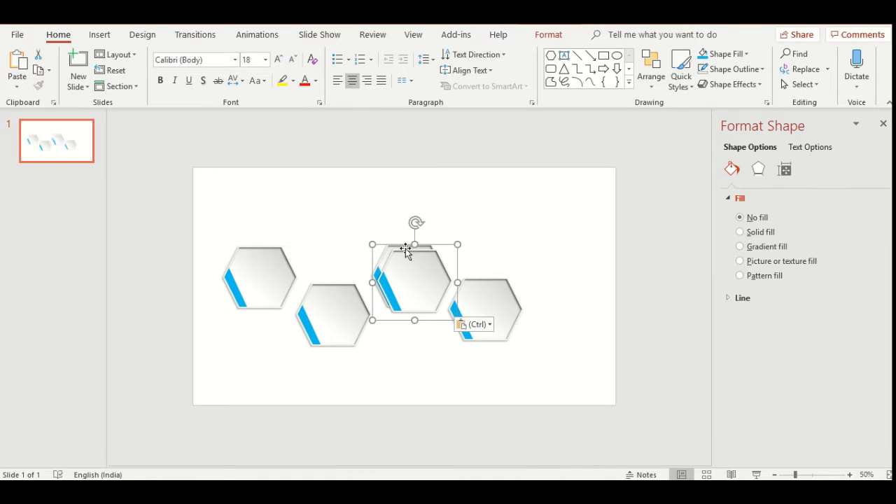
drag(412, 247, 556, 230)
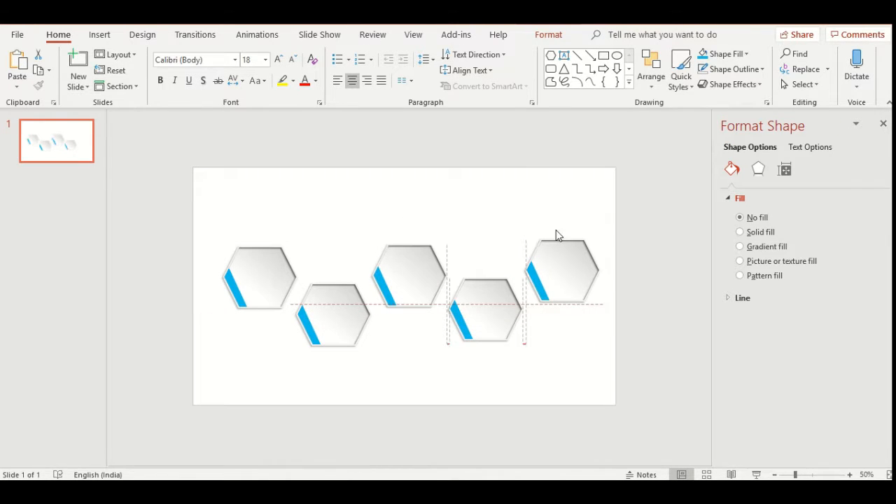
click(594, 189)
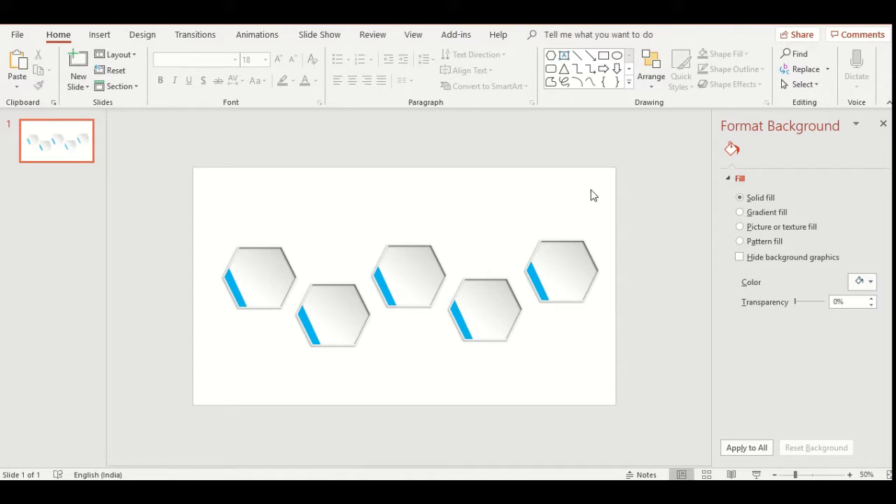
- Set the slide background to a solid medium gray fill with 42% transparency
right_click(592, 195)
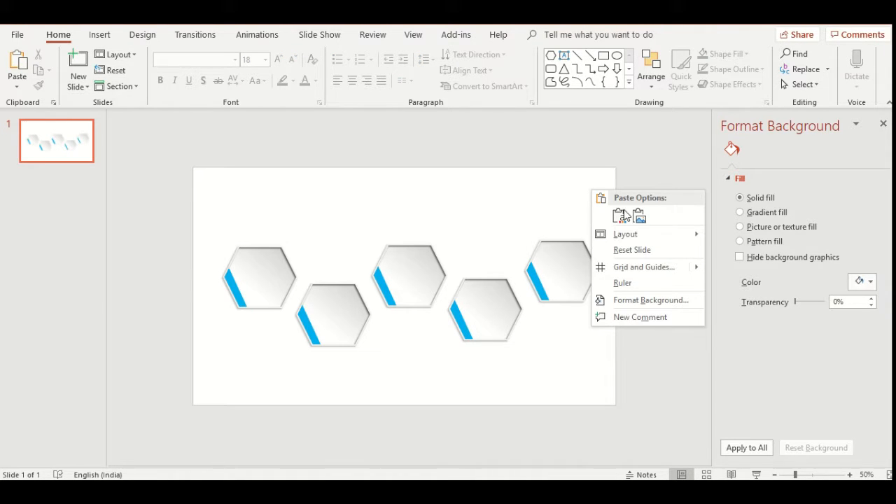
click(772, 284)
click(870, 281)
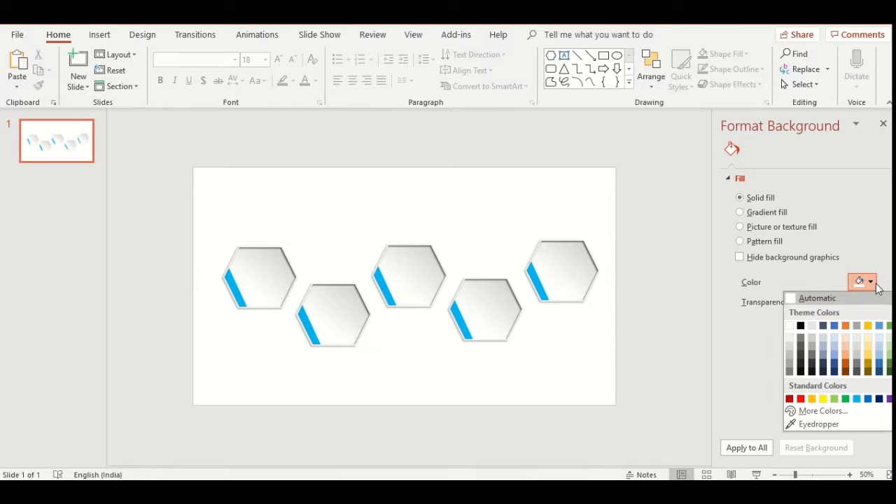
click(789, 336)
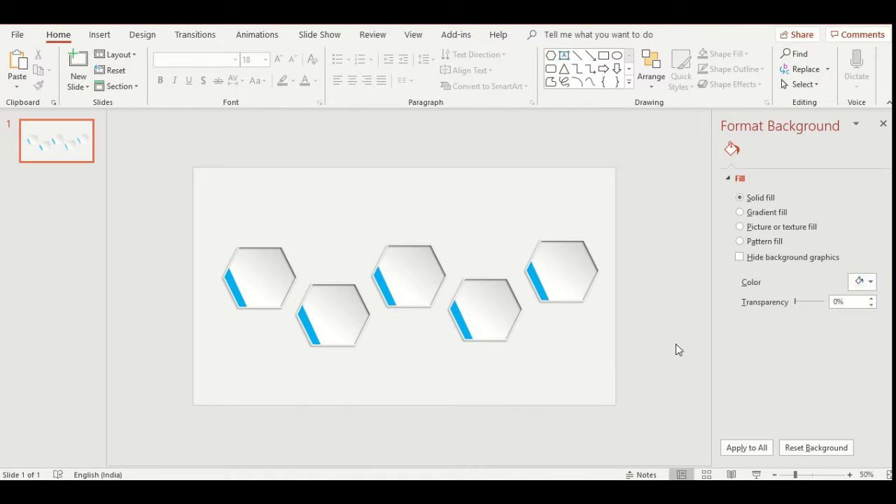
click(870, 282)
click(790, 358)
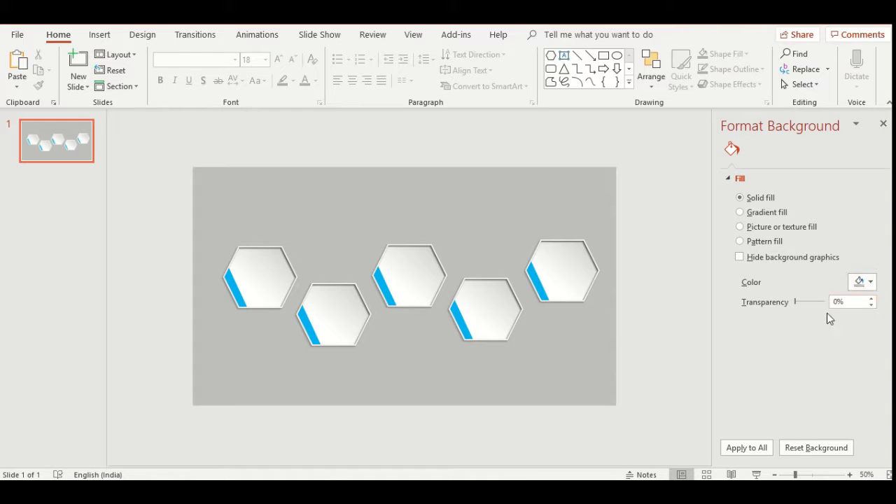
drag(794, 303, 805, 306)
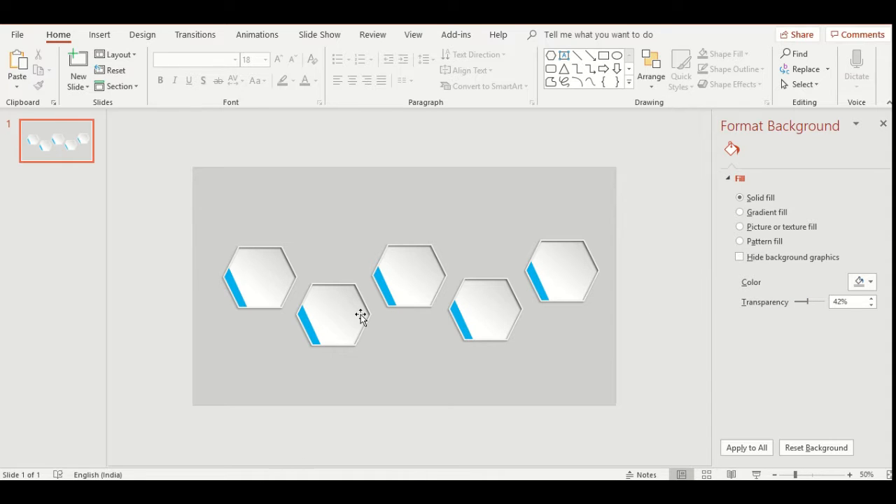
- Fill the accent strip of the second hexagon with standard green
click(309, 331)
click(308, 329)
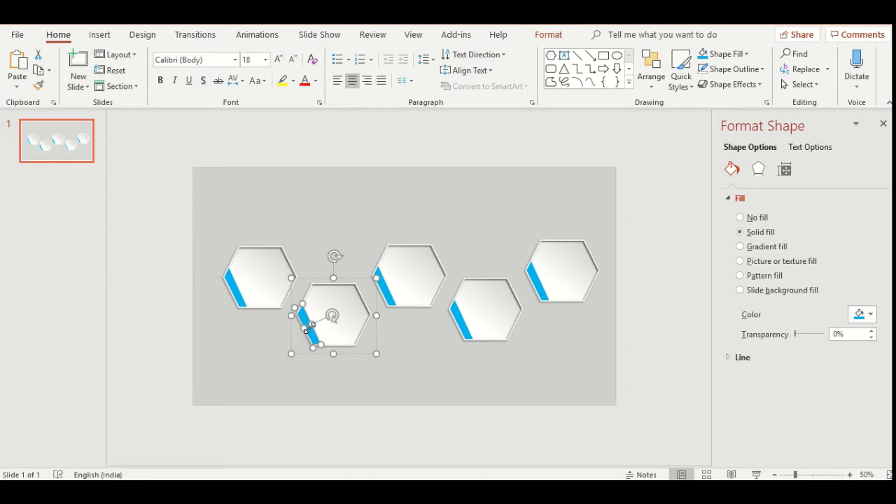
click(551, 34)
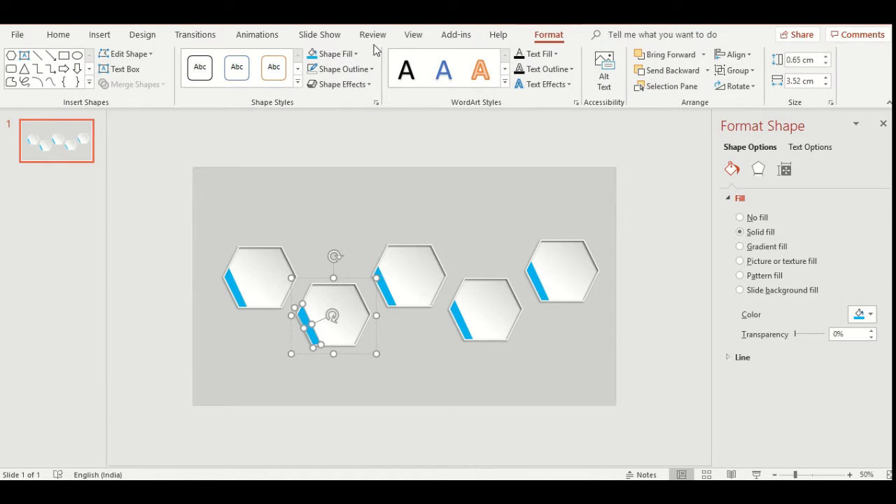
click(354, 54)
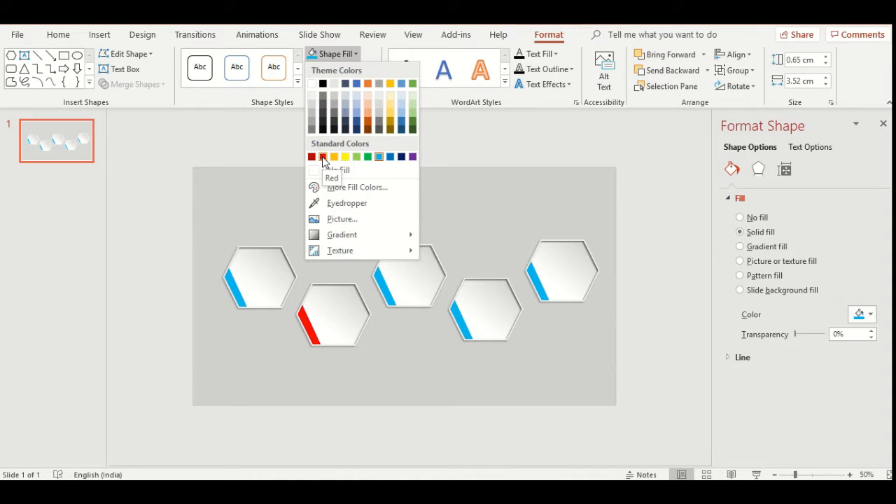
click(367, 156)
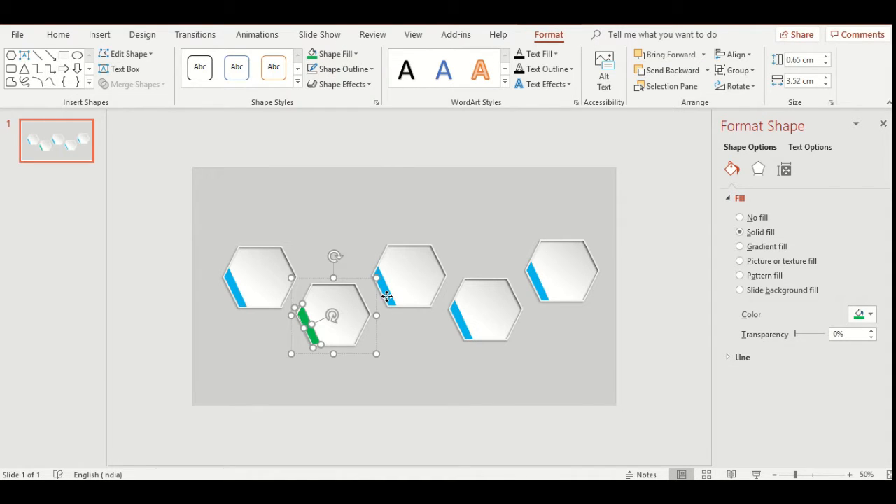
- Fill the accent strip of the third hexagon with a custom orange color
click(386, 296)
click(386, 296)
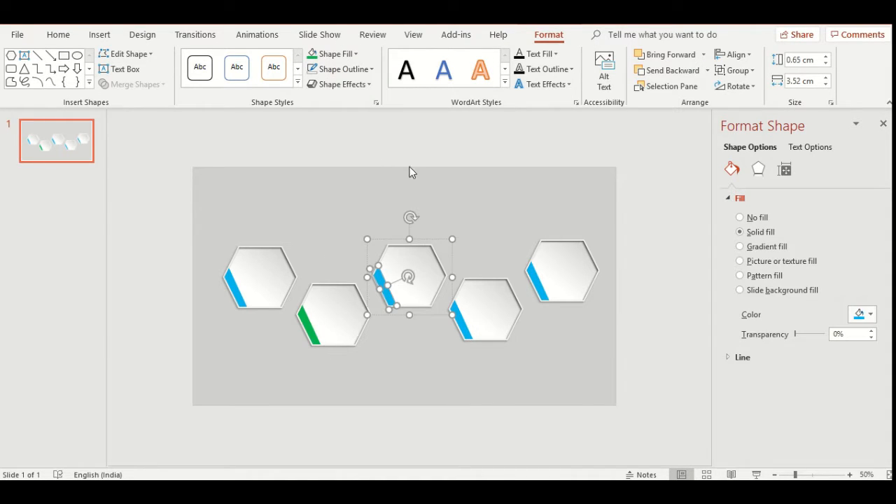
click(341, 56)
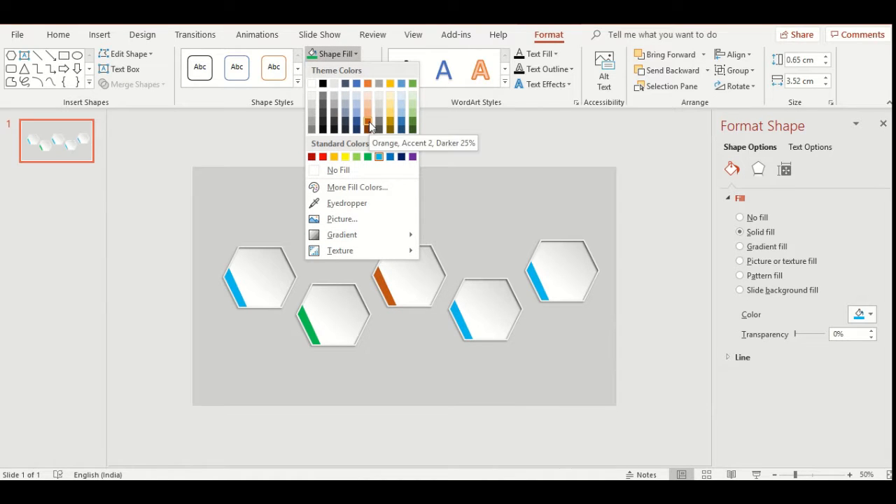
click(347, 186)
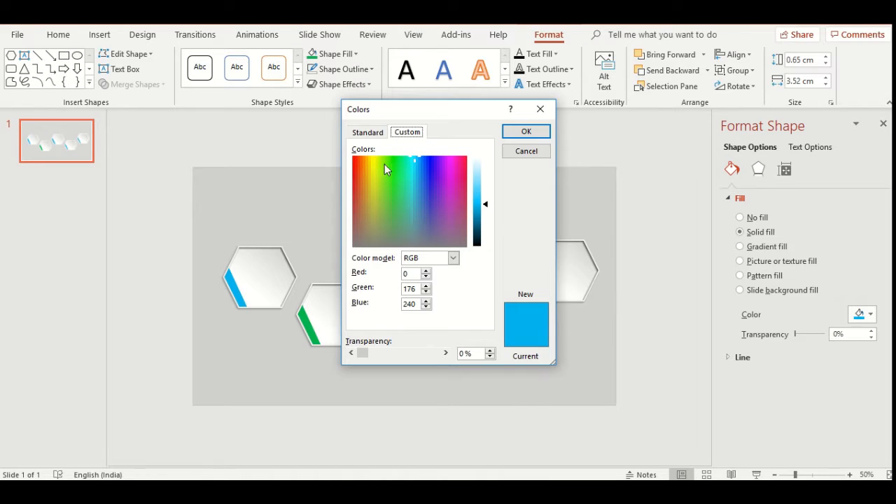
drag(419, 160, 362, 172)
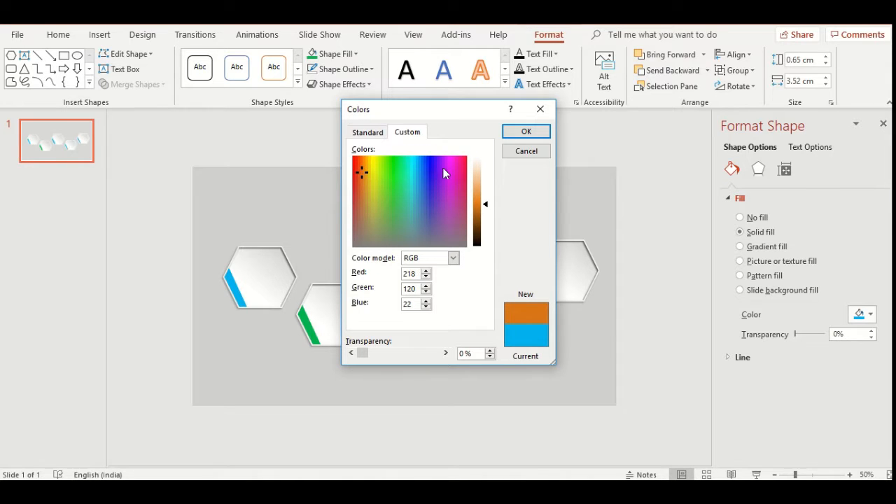
click(526, 133)
- Fill the accent strip of the fourth hexagon with standard dark red
click(474, 326)
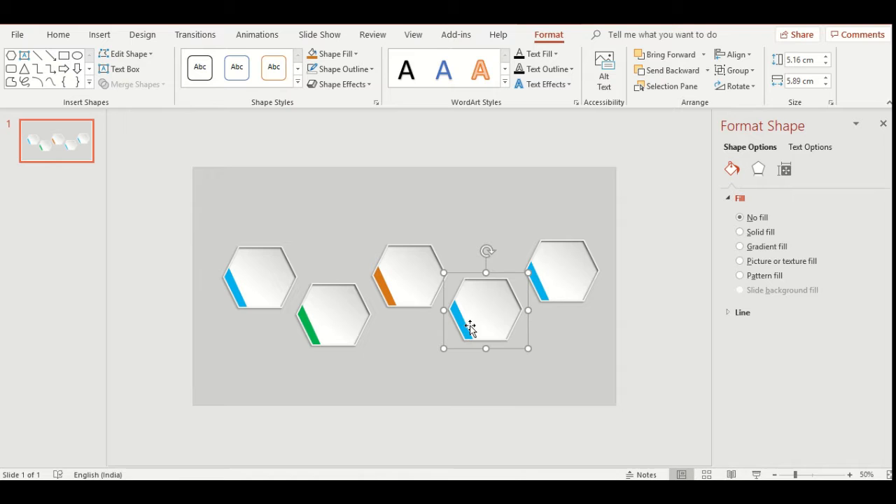
click(455, 326)
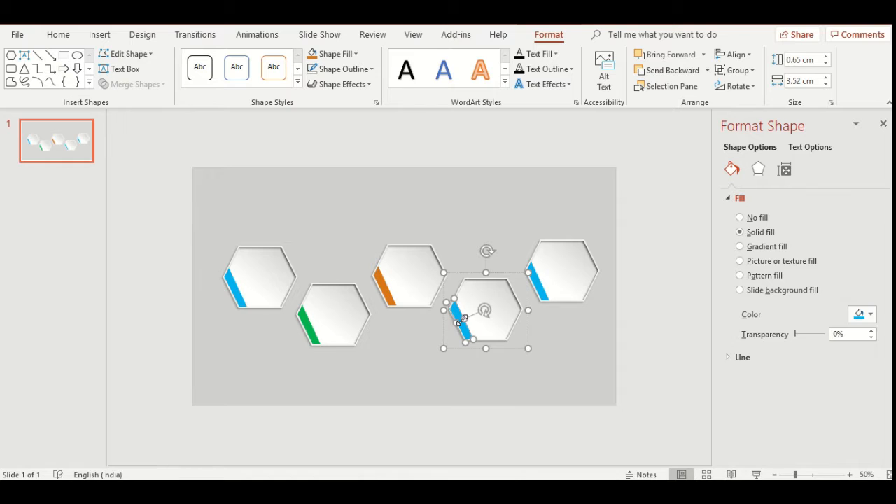
click(334, 54)
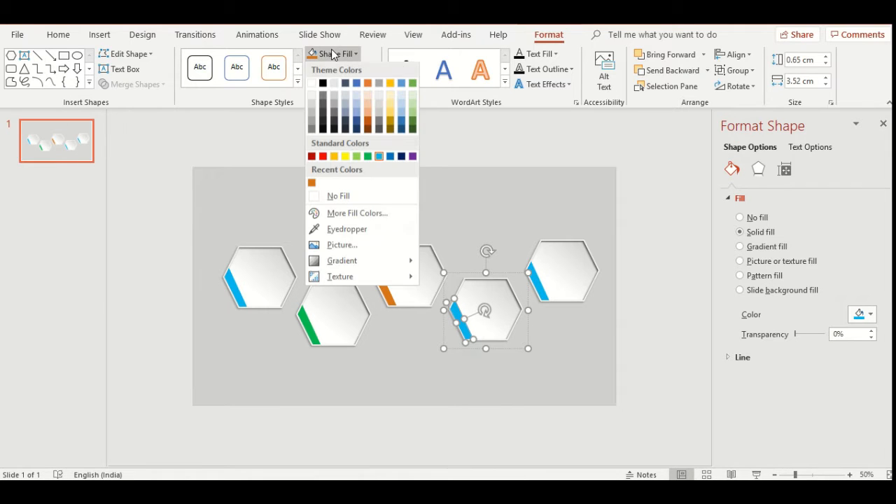
click(312, 156)
- Fill the accent strip of the fifth hexagon with standard purple
click(568, 268)
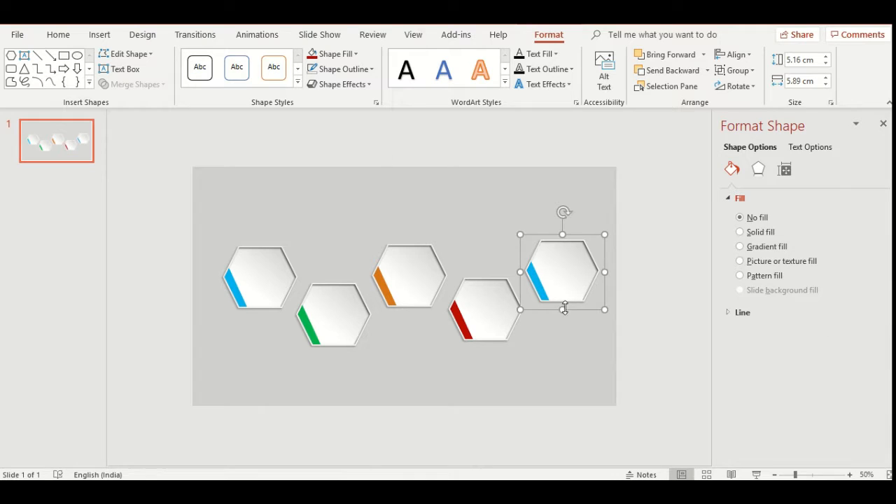
click(541, 292)
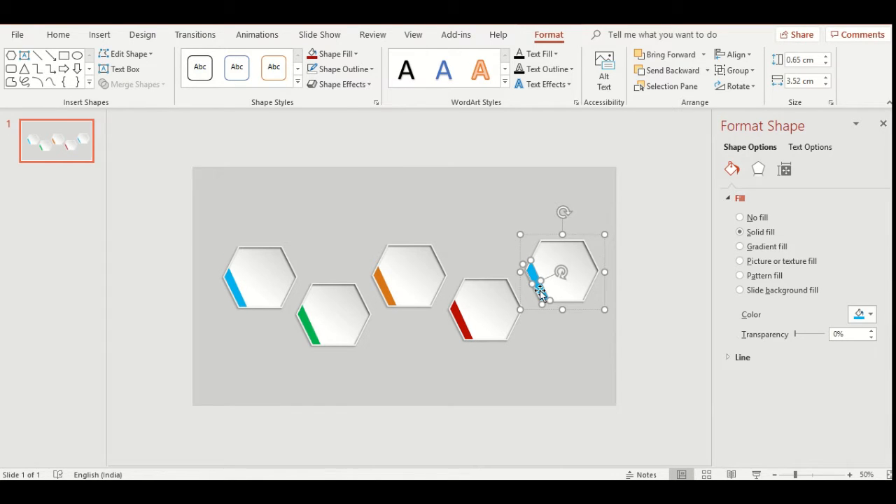
click(333, 54)
click(405, 157)
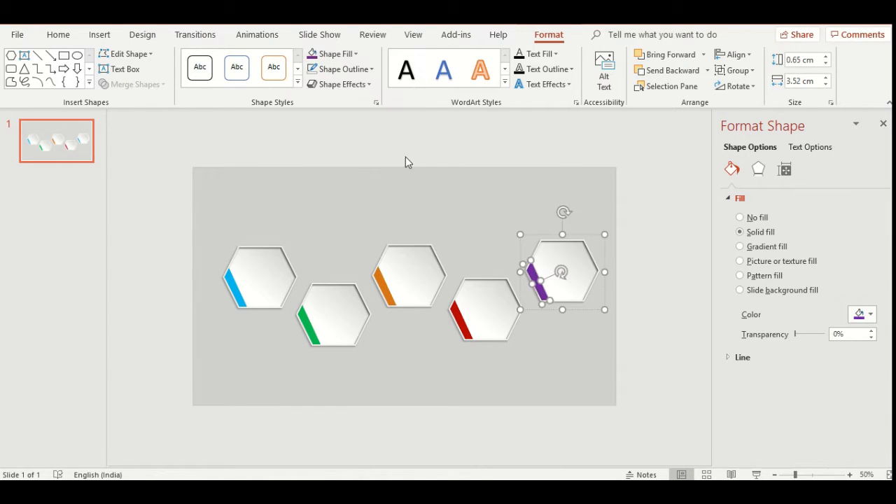
click(625, 377)
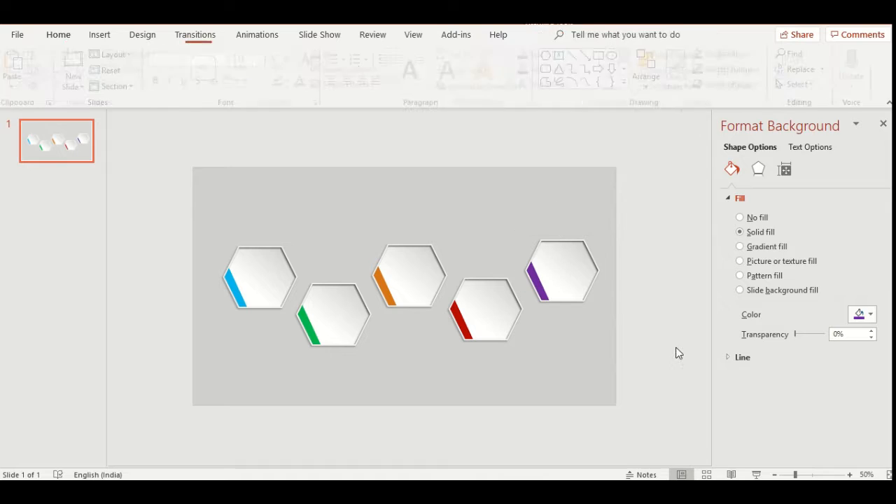
- Insert a text box reading "Text" inside the first hexagon
click(98, 35)
click(583, 77)
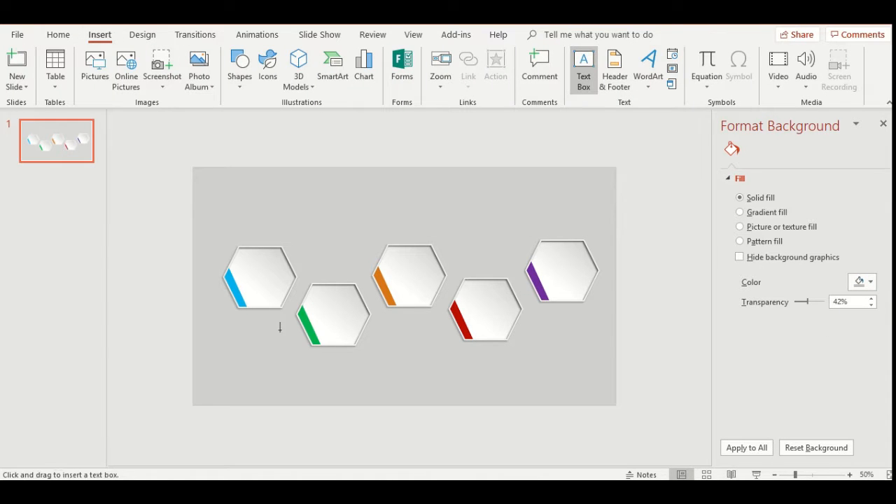
mouse_move(243, 264)
mouse_down()
mouse_move(286, 287)
mouse_move(252, 268)
mouse_up()
text(Text)
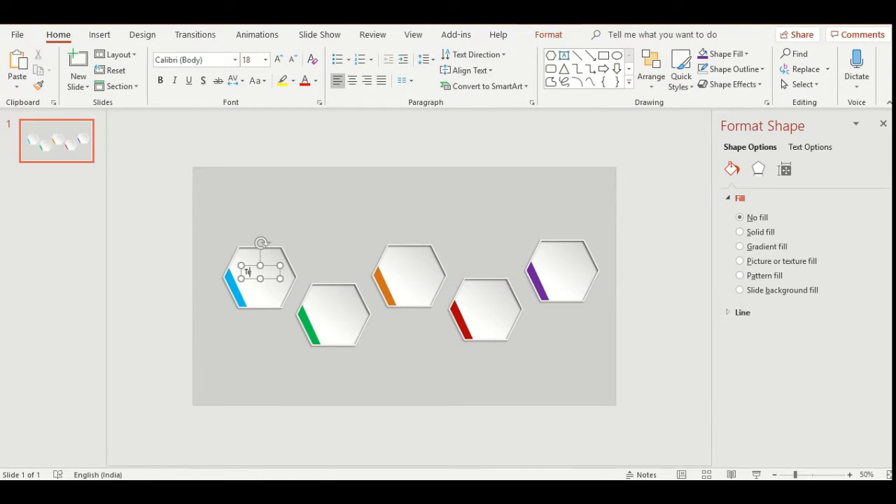
click(346, 222)
- Enlarge the first hexagon's text to 24 pt and adjust the text box position toward the hexagon's center
click(251, 282)
double_click(251, 273)
click(278, 60)
click(278, 60)
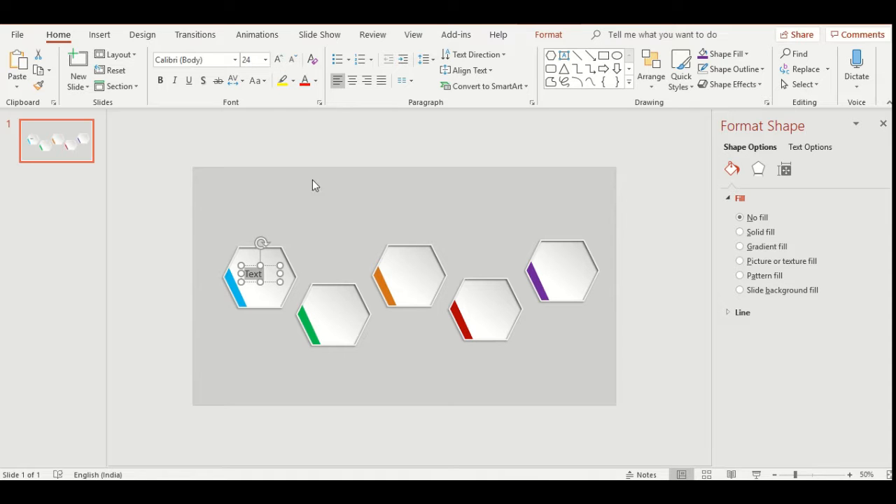
click(323, 246)
click(251, 272)
drag(250, 271, 253, 270)
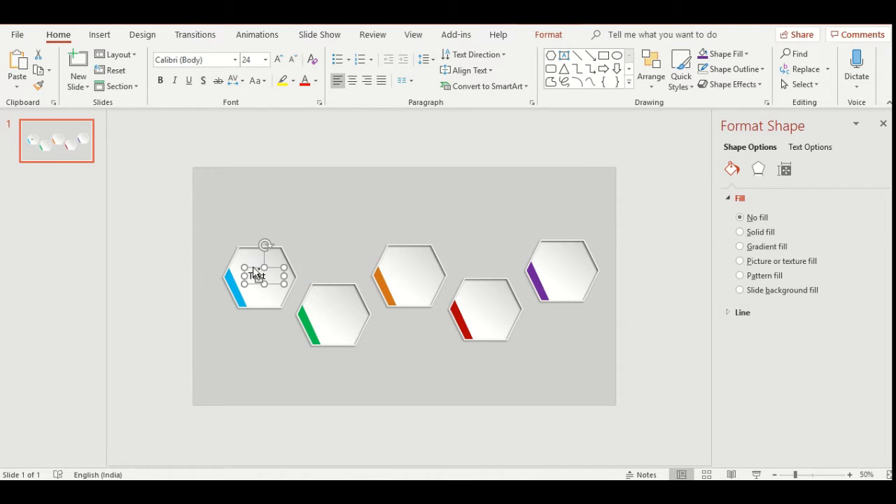
- Copy the "Text" box and place one copy inside each of the other four hexagons
key(ctrl+c)
key(ctrl+v)
drag(277, 276, 348, 310)
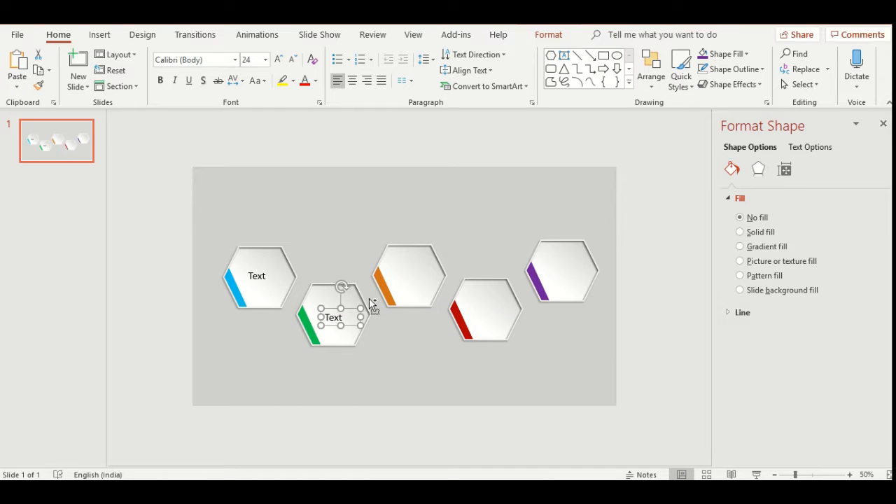
key(ctrl+v)
drag(280, 274, 425, 270)
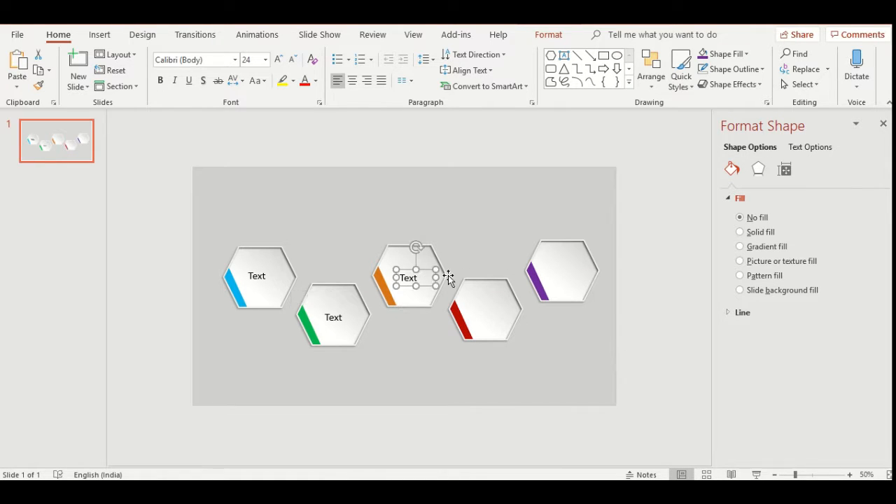
key(ctrl+v)
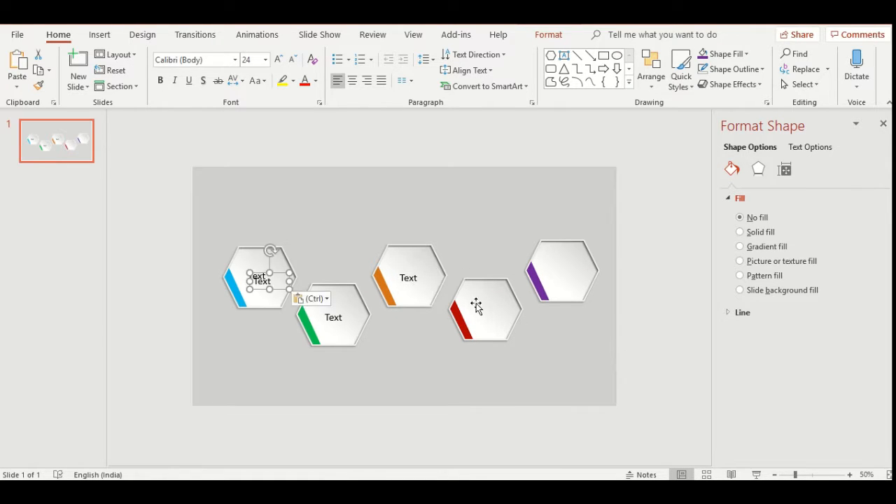
drag(282, 275, 510, 305)
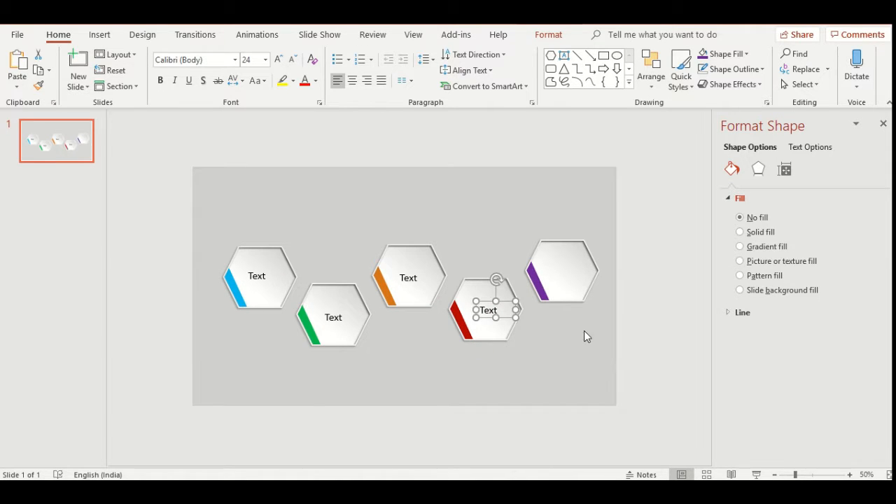
key(ctrl+v)
drag(281, 273, 582, 264)
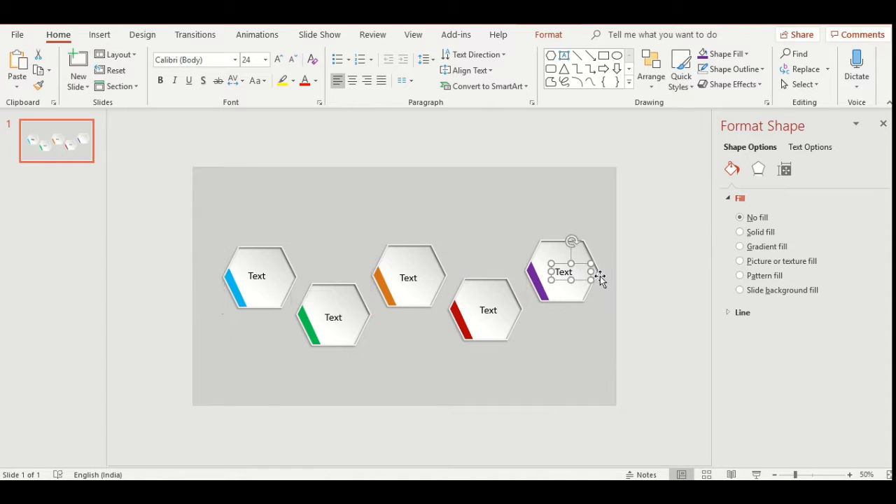
click(649, 310)
- Color the first hexagon's text standard light blue and the second hexagon's text standard green
click(257, 276)
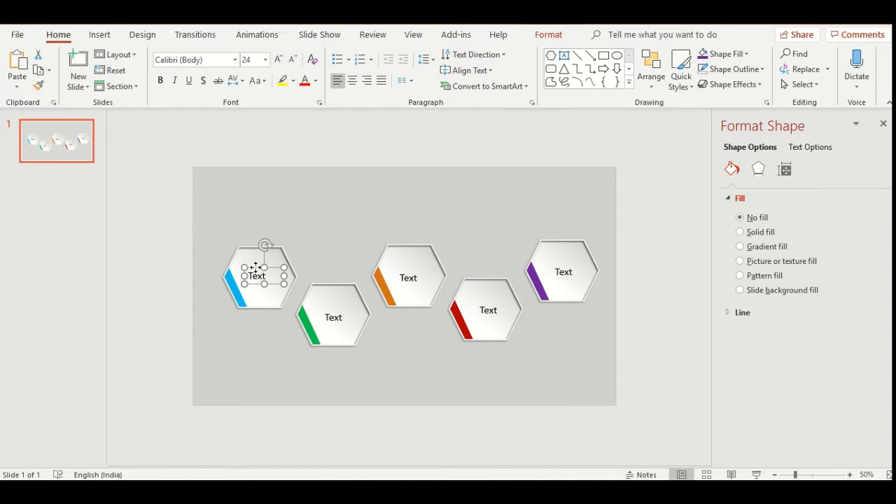
click(316, 80)
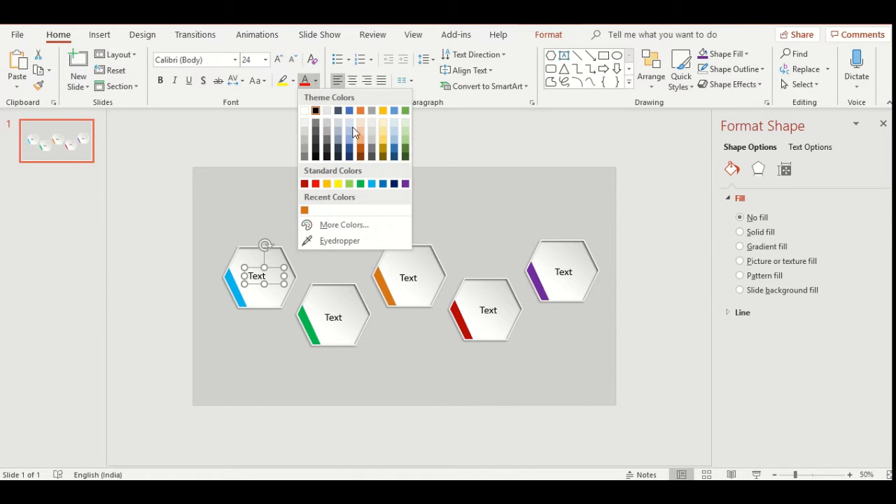
click(372, 186)
click(328, 310)
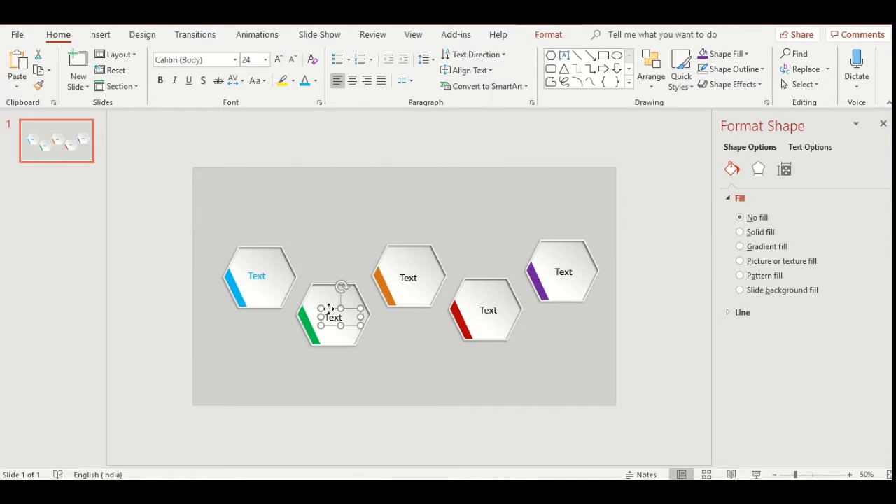
click(316, 80)
click(362, 186)
- Color the third hexagon's text with the recent custom orange and the fourth hexagon's text standard dark red
click(417, 274)
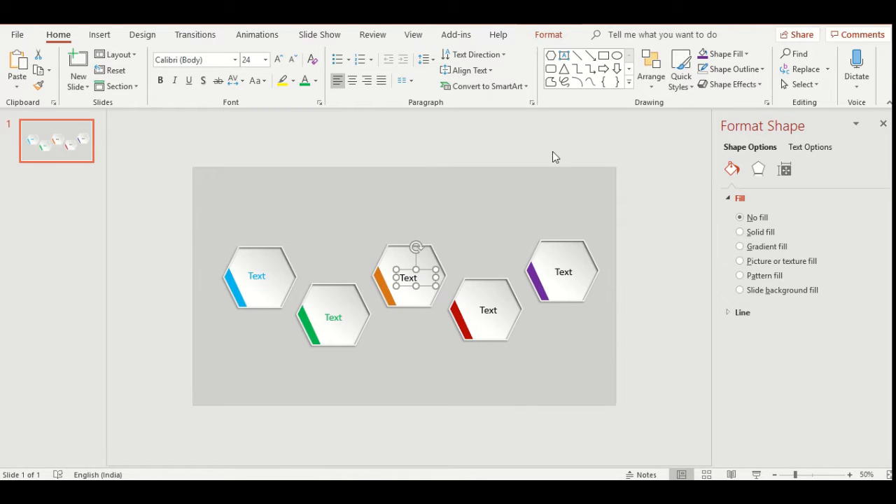
click(315, 80)
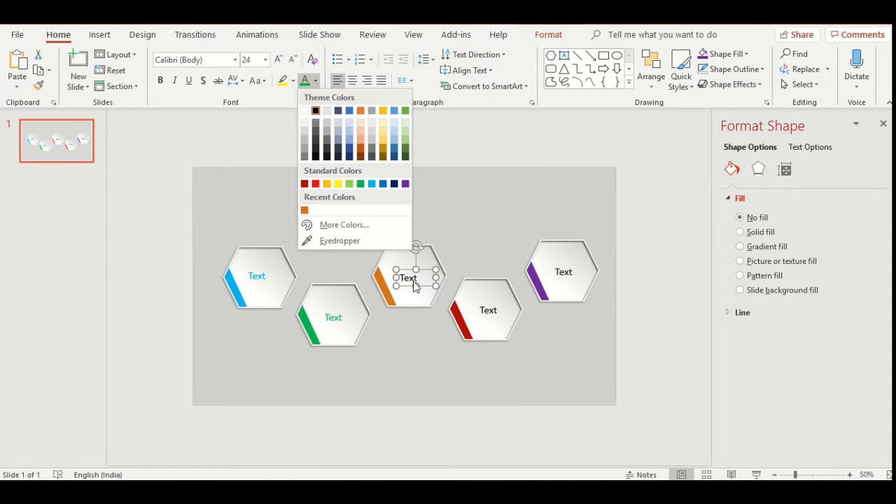
click(305, 211)
click(495, 310)
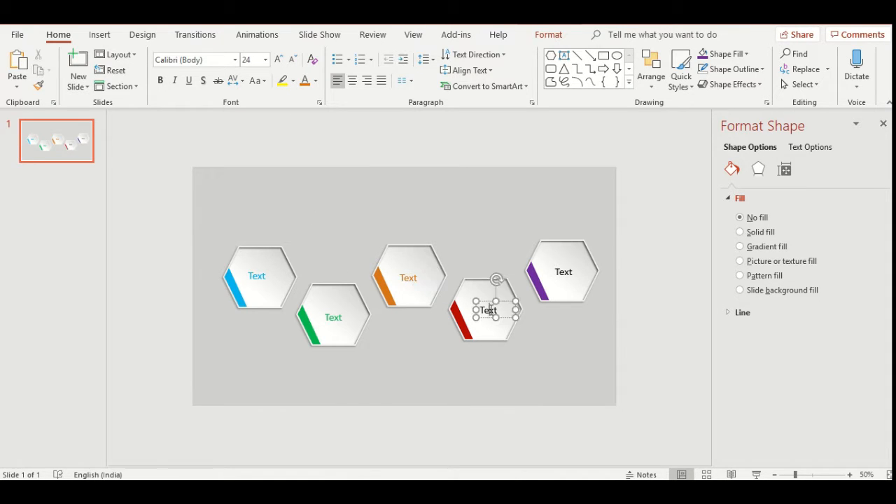
click(315, 81)
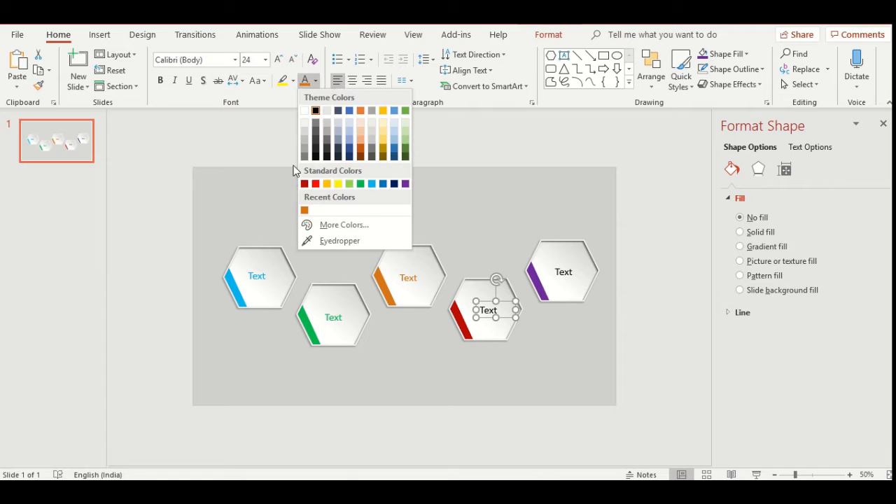
click(305, 183)
- Color the fifth hexagon's text standard purple
click(563, 273)
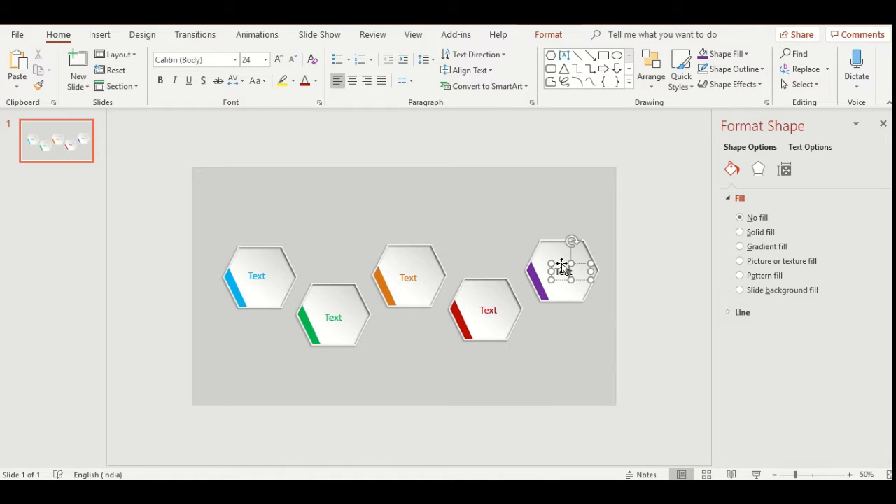
click(316, 81)
click(405, 183)
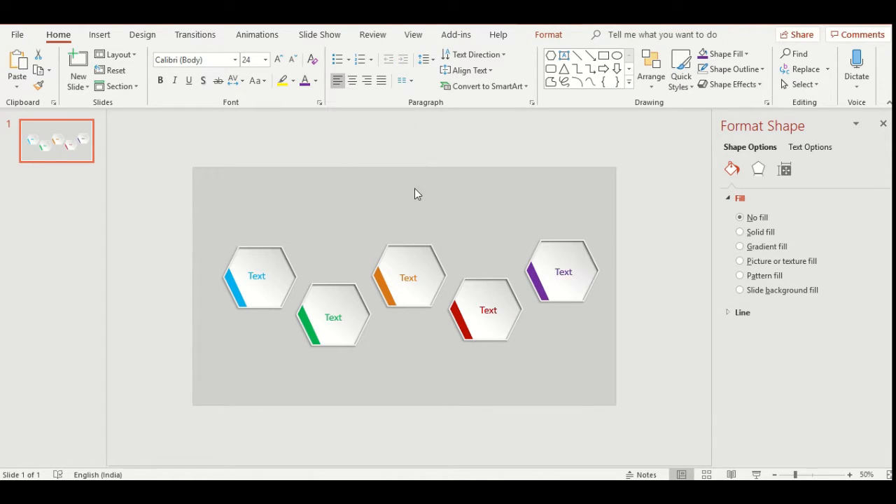
click(669, 214)
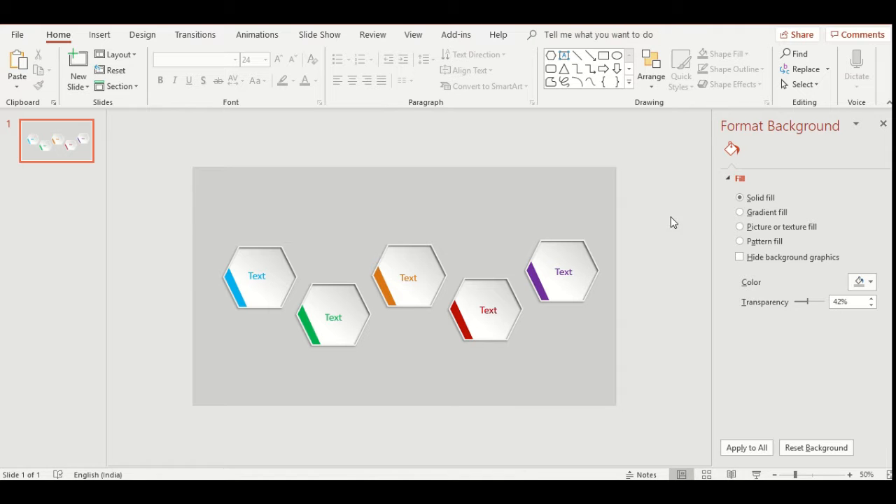
- Draw a vertical straight line about 3.58 cm long downward from the first hexagon's bottom edge
click(110, 35)
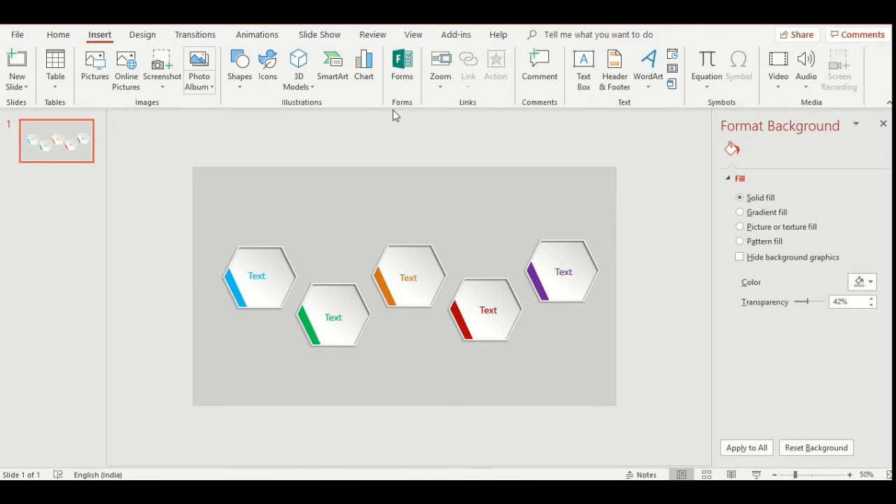
click(239, 80)
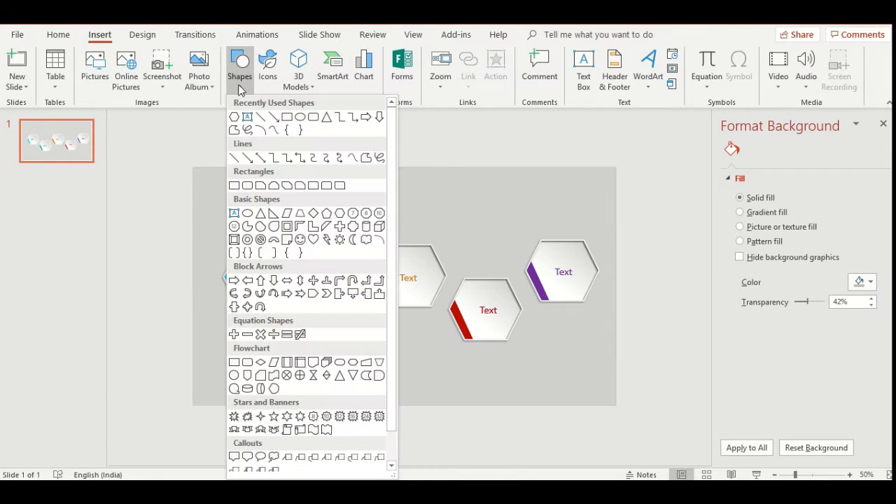
click(234, 155)
drag(255, 308, 255, 353)
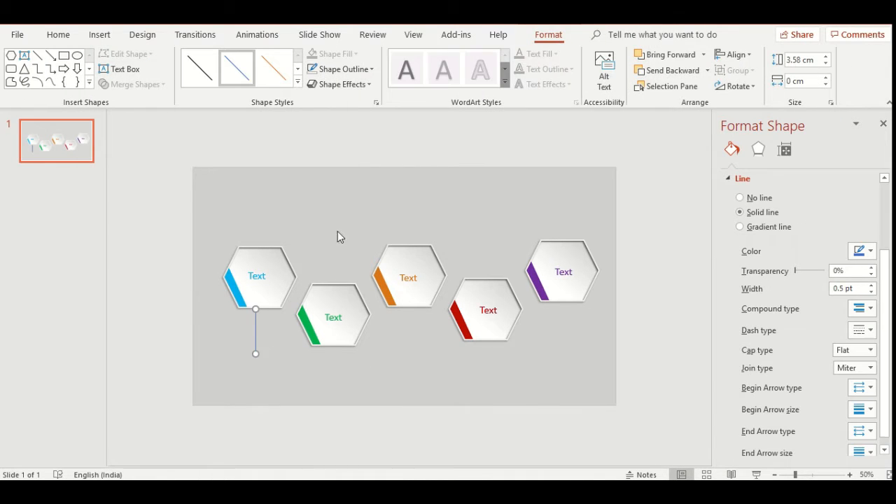
- Format the line under the first hexagon with 2¼ pt weight, square-dot dashes and the color Black, Text 1, Lighter 50%
click(343, 69)
mouse_move(410, 262)
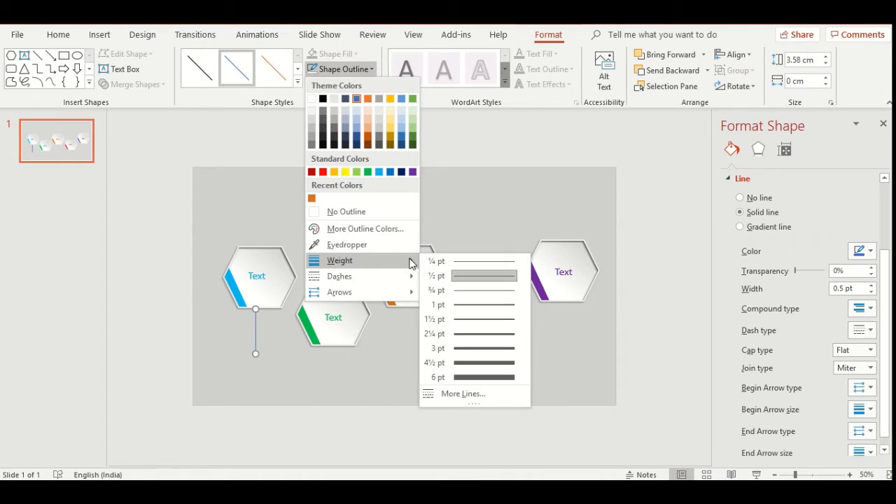
click(455, 341)
click(343, 68)
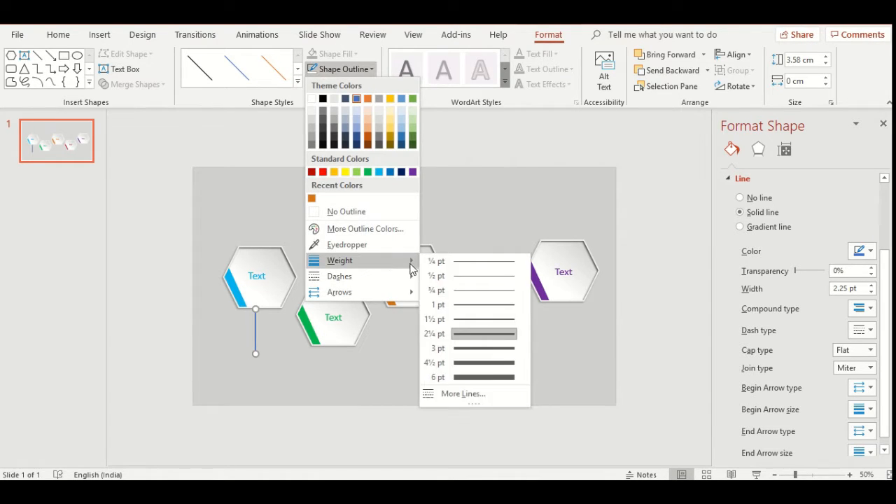
mouse_move(387, 279)
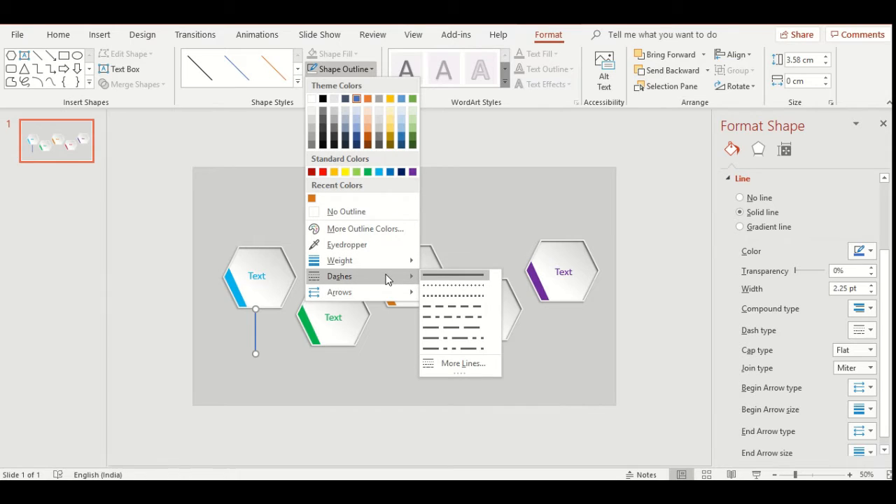
click(471, 297)
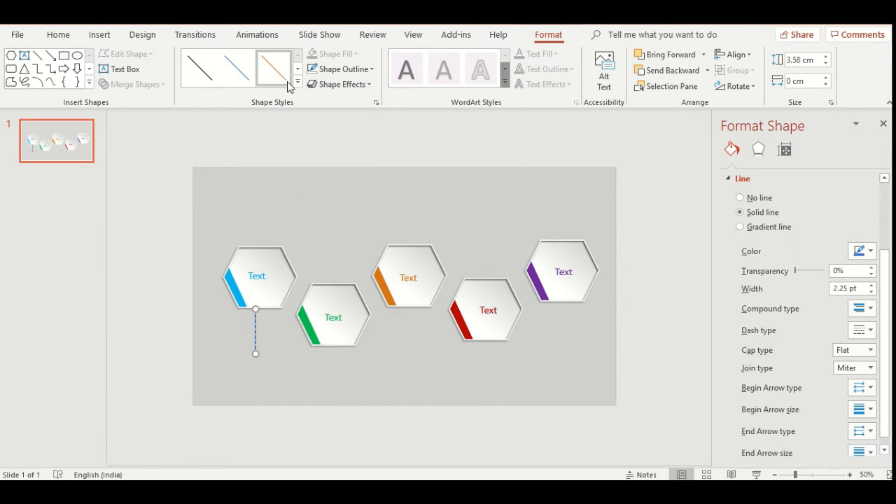
click(345, 70)
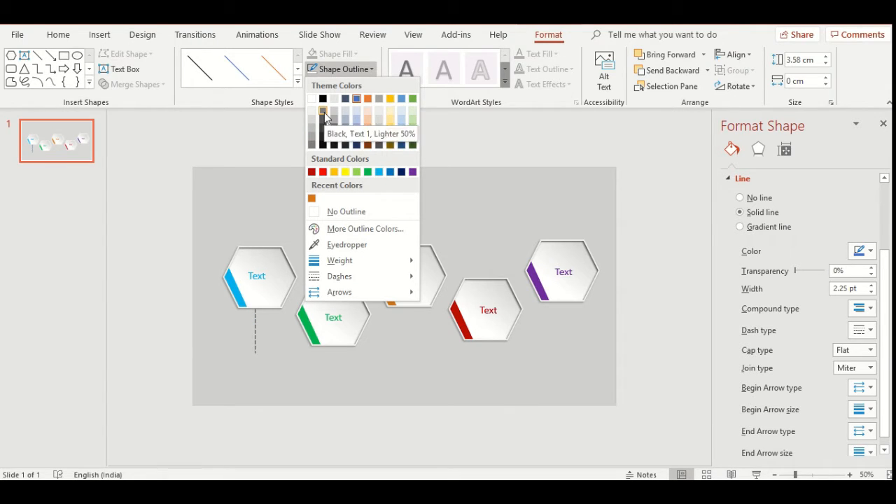
click(324, 112)
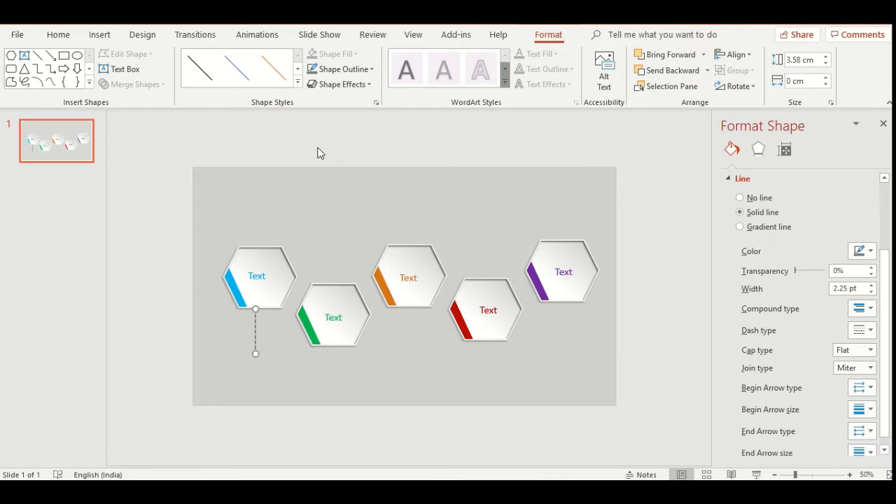
click(315, 218)
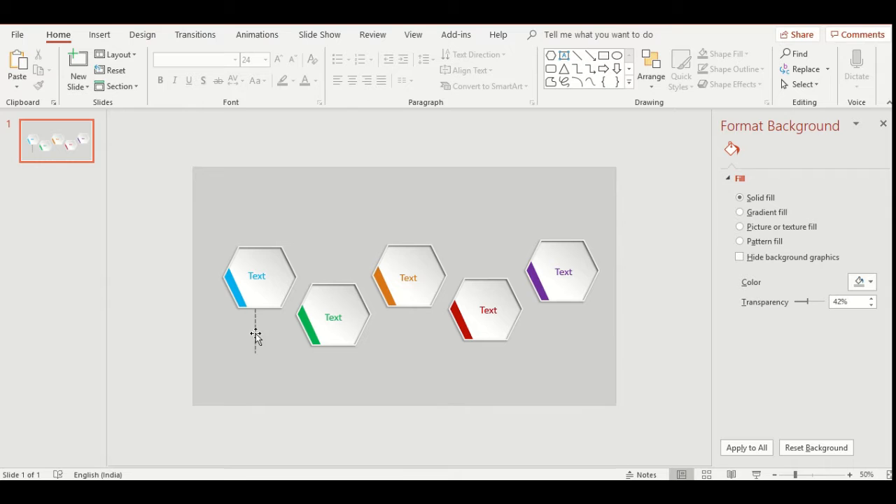
- Draw a small oval about 0.85 cm high and 1.08 cm wide at the lower end of the dashed line
click(254, 335)
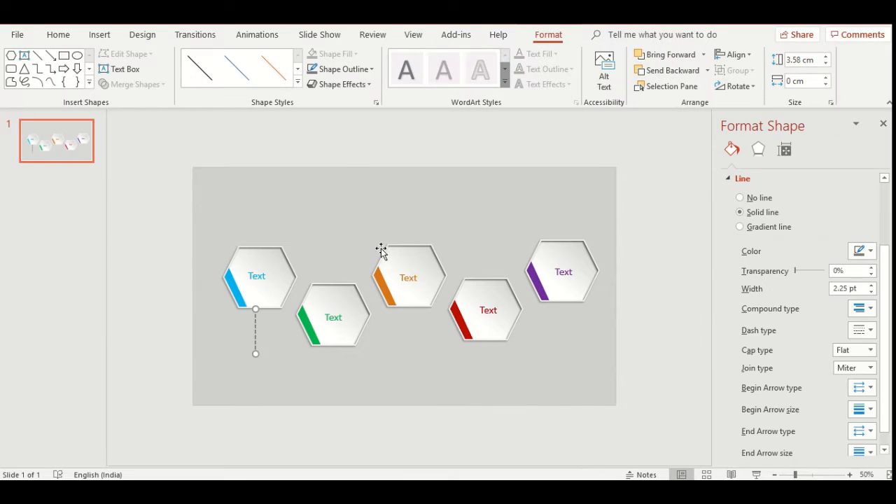
click(102, 35)
click(245, 90)
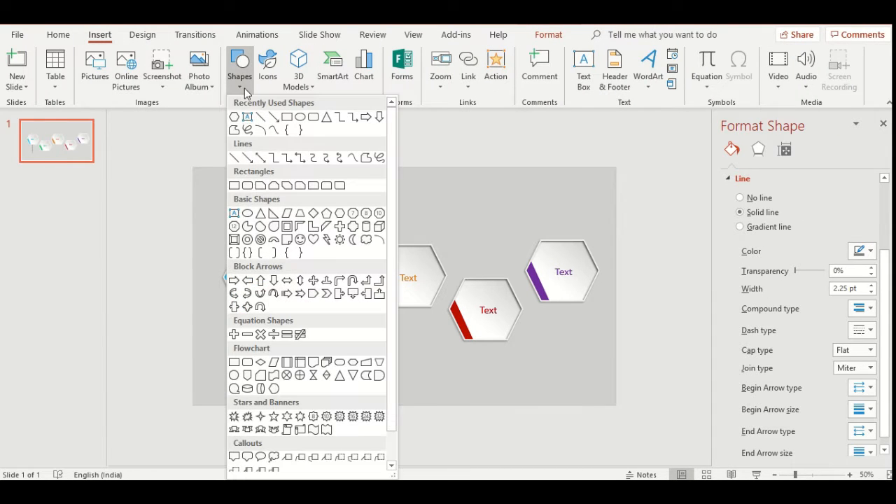
click(300, 117)
drag(247, 356, 263, 369)
click(210, 396)
click(201, 385)
drag(208, 391, 203, 391)
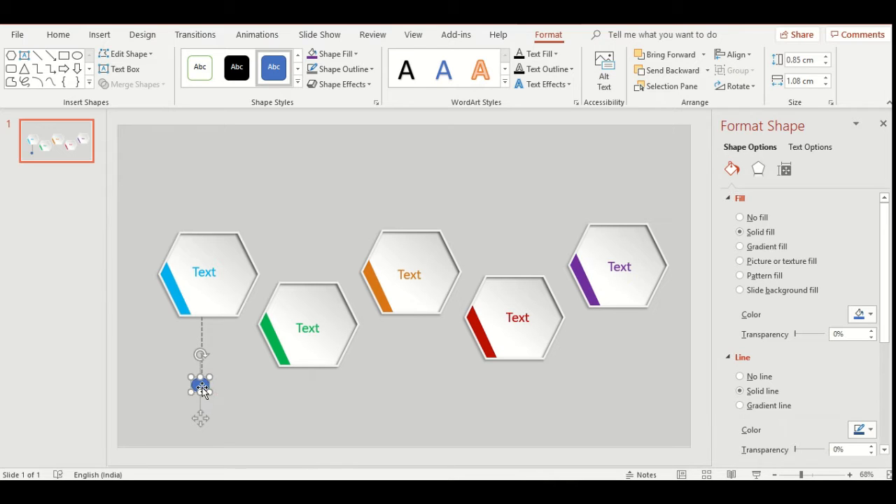
- Set the oval's width to 0.85 cm to make it a circle and center it on the dashed line's lower end
click(826, 85)
click(827, 85)
click(826, 85)
click(827, 86)
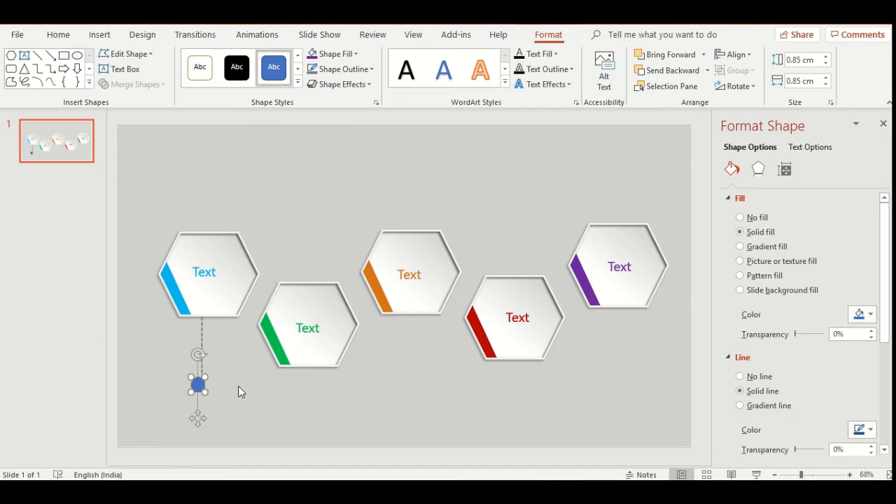
click(219, 389)
drag(198, 385, 201, 384)
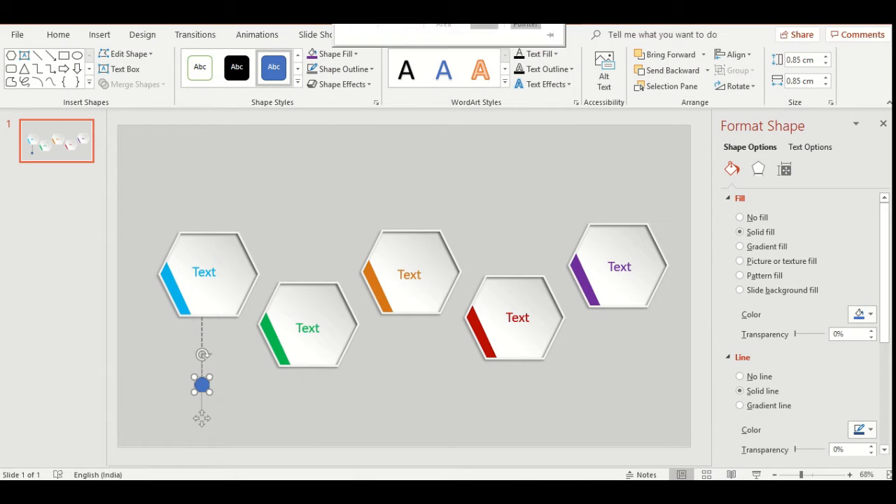
- Remove the small circle's outline and fill it with standard light blue
click(343, 69)
click(351, 211)
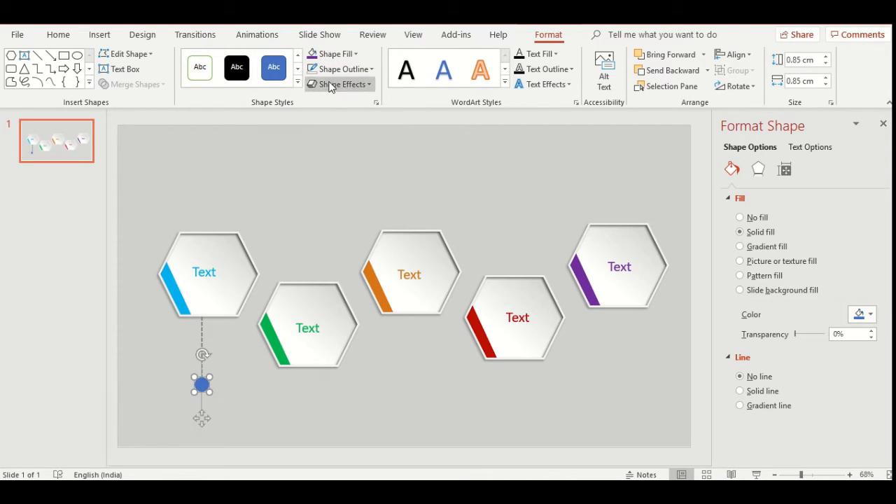
click(329, 54)
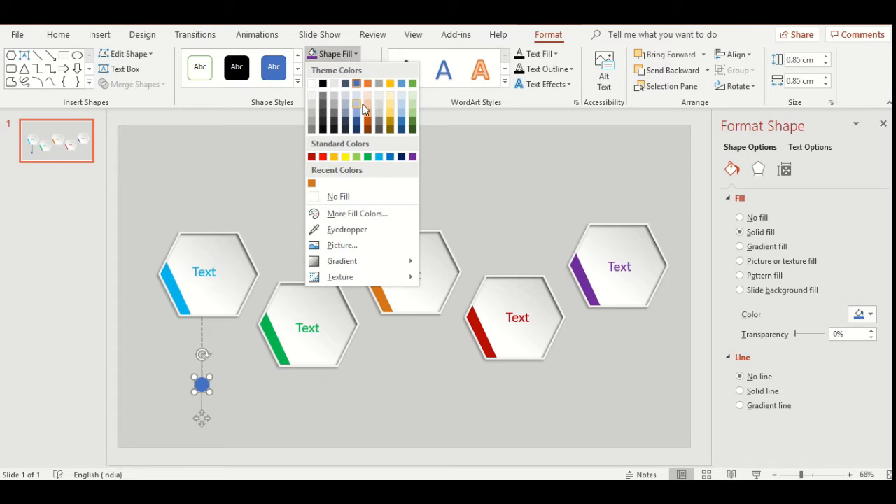
click(380, 157)
click(392, 157)
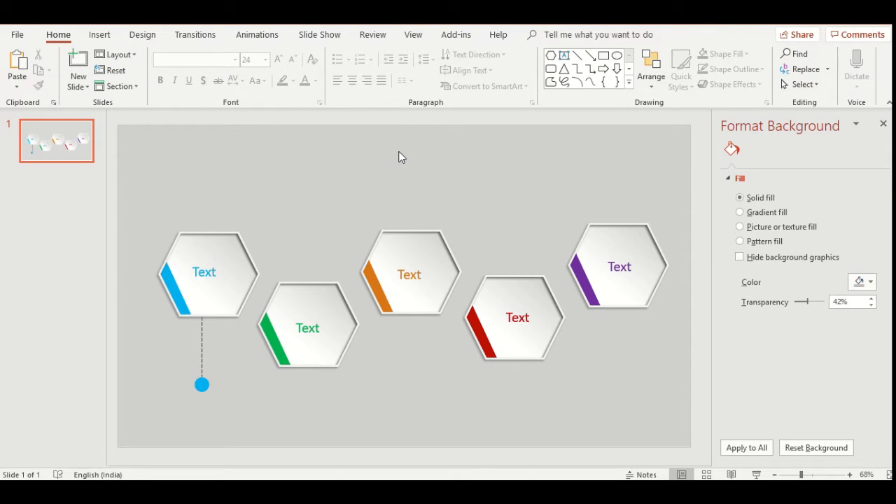
- Group the dashed line and its light blue circle into one connector
click(201, 350)
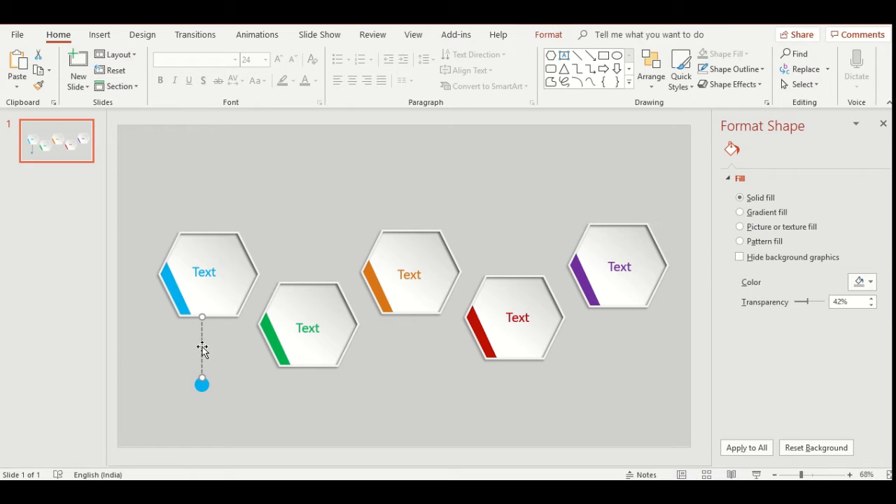
shift+click(201, 384)
key(ctrl+g)
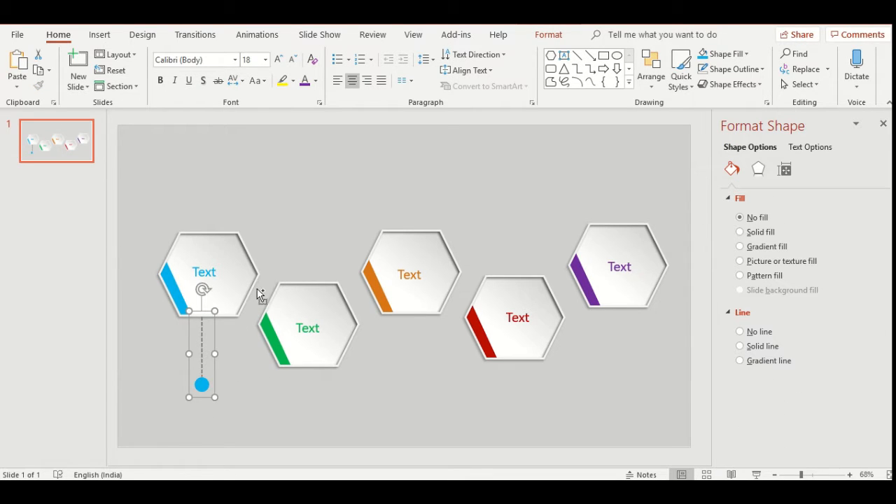
- Copy the connector group and place one copy beneath the third hexagon and another beneath the fifth
key(ctrl+c)
key(ctrl+v)
drag(209, 351, 410, 340)
key(ctrl+v)
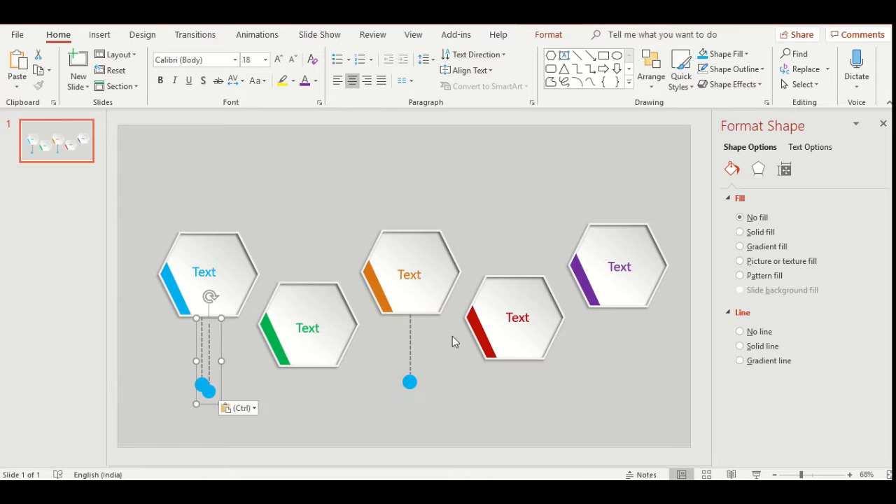
drag(222, 347, 623, 333)
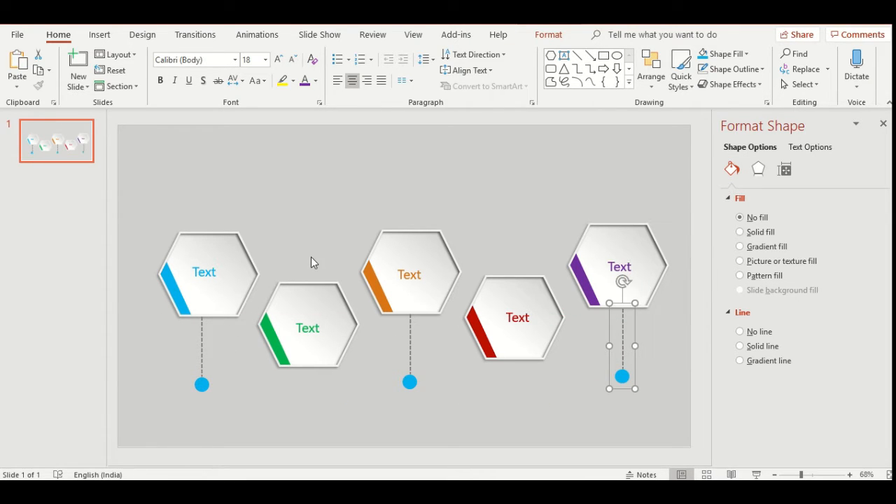
- Paste another connector, rotate it upside down and attach it to the second hexagon's top edge
key(ctrl+v)
drag(214, 338, 313, 194)
drag(317, 156, 312, 302)
drag(300, 234, 308, 254)
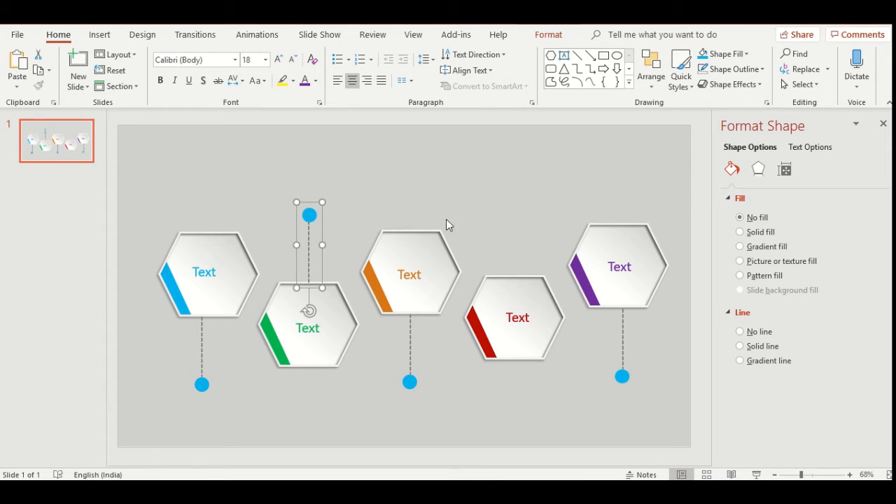
- Paste one more connector, rotate it upside down and attach it to the fourth hexagon's top edge
key(ctrl+v)
drag(210, 340, 515, 197)
drag(511, 159, 506, 288)
drag(508, 241, 512, 253)
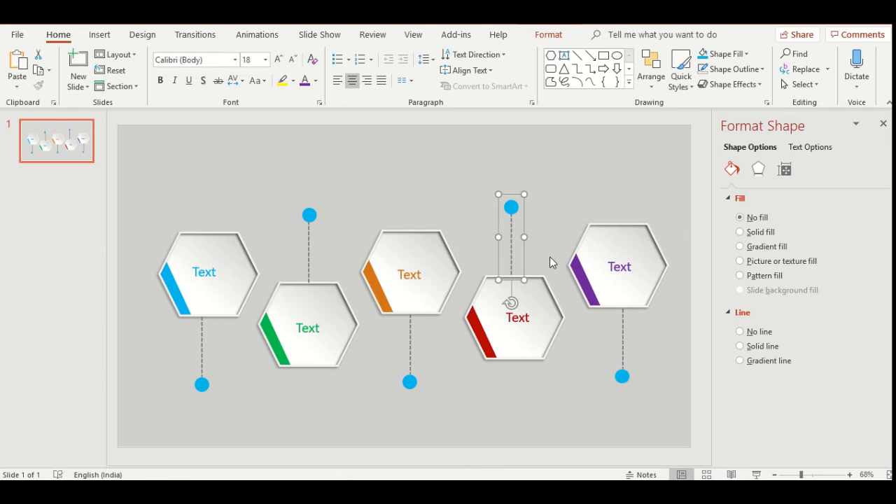
- Fill the second connector's circle with standard green and the third's with the orange of its hexagon's accent strip
click(413, 212)
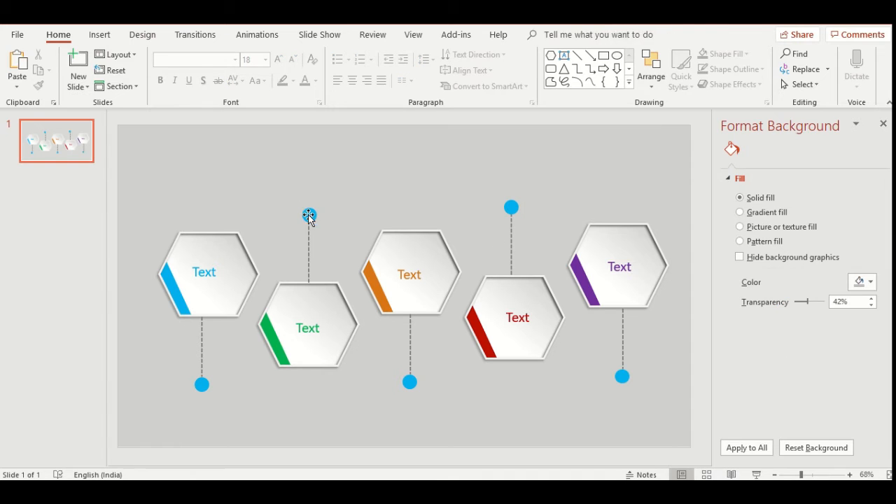
click(308, 216)
click(308, 216)
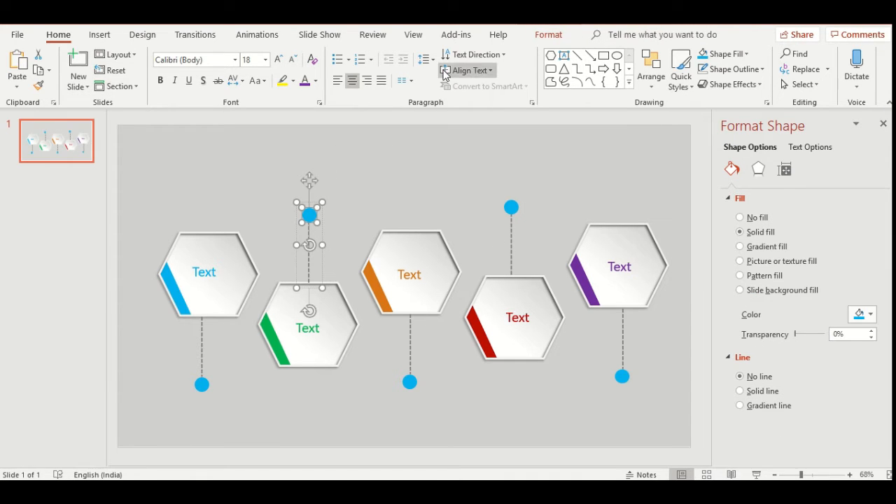
click(547, 35)
click(333, 54)
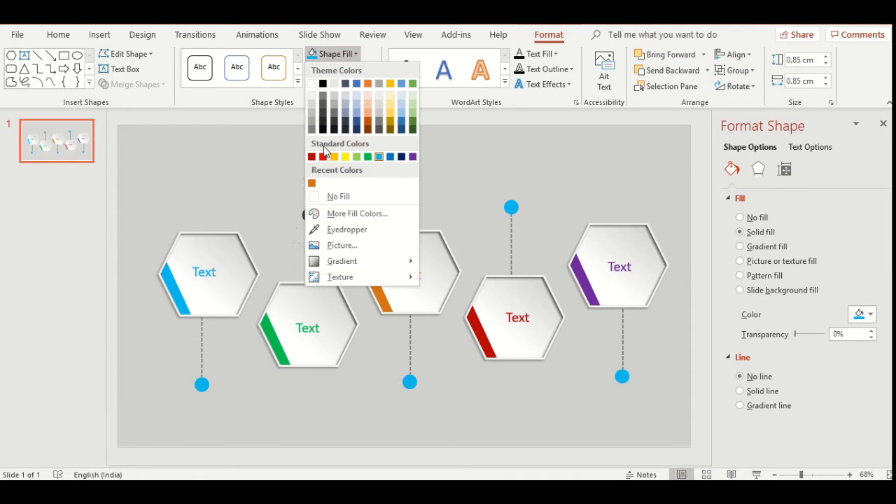
click(369, 155)
click(410, 382)
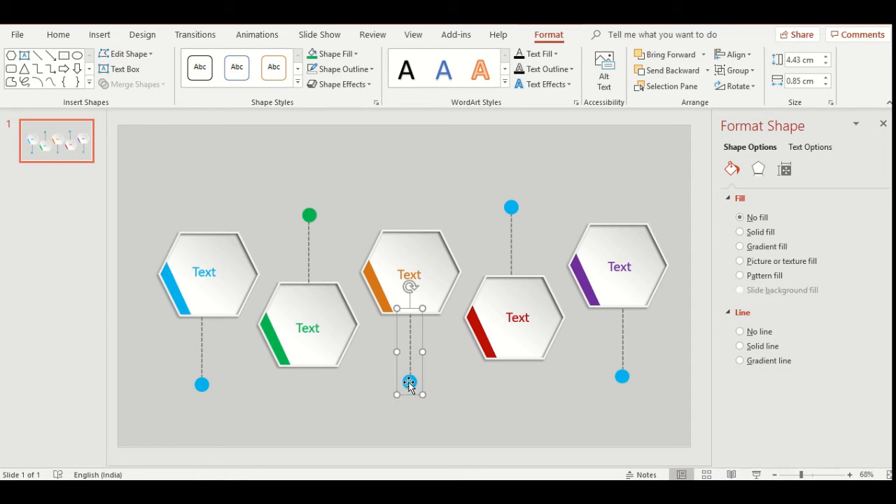
click(410, 383)
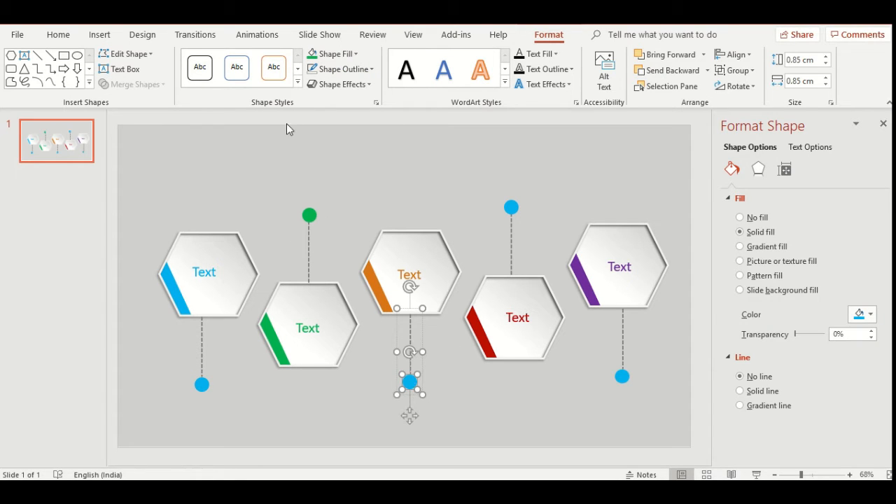
click(334, 53)
click(369, 80)
- Fill the fourth connector's circle with standard dark red and the fifth's with standard purple
click(511, 207)
click(511, 207)
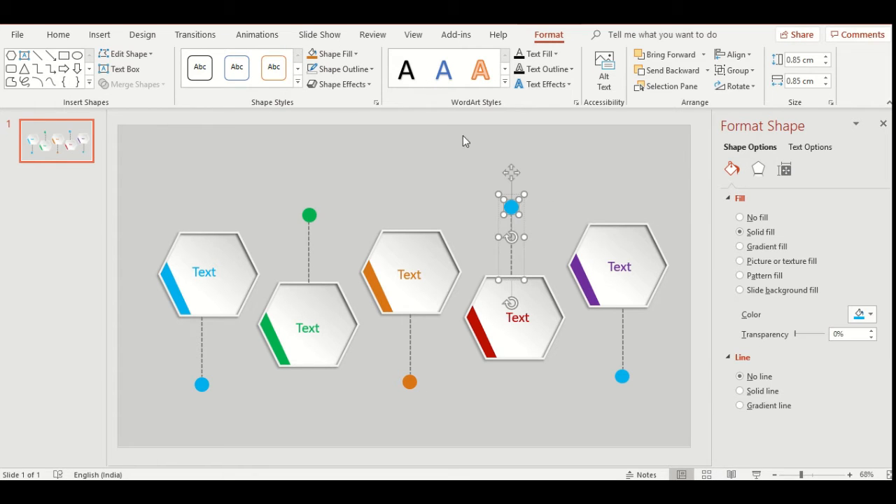
click(334, 54)
click(323, 156)
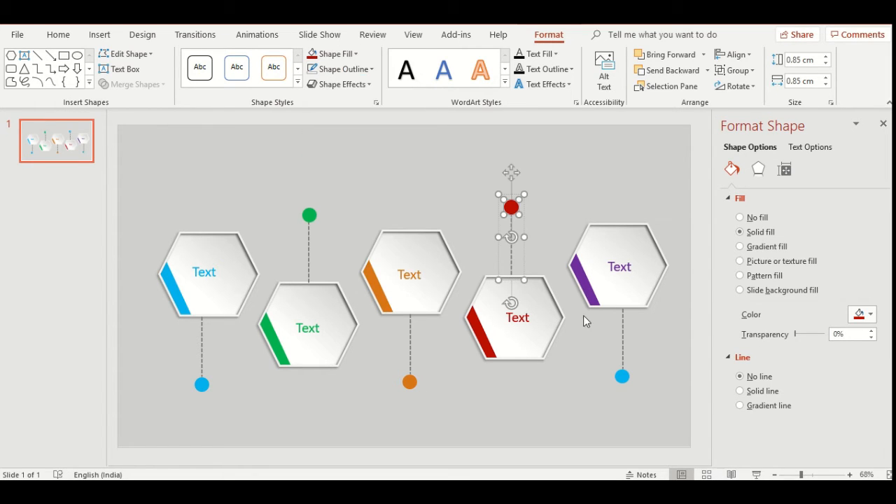
click(622, 376)
click(621, 377)
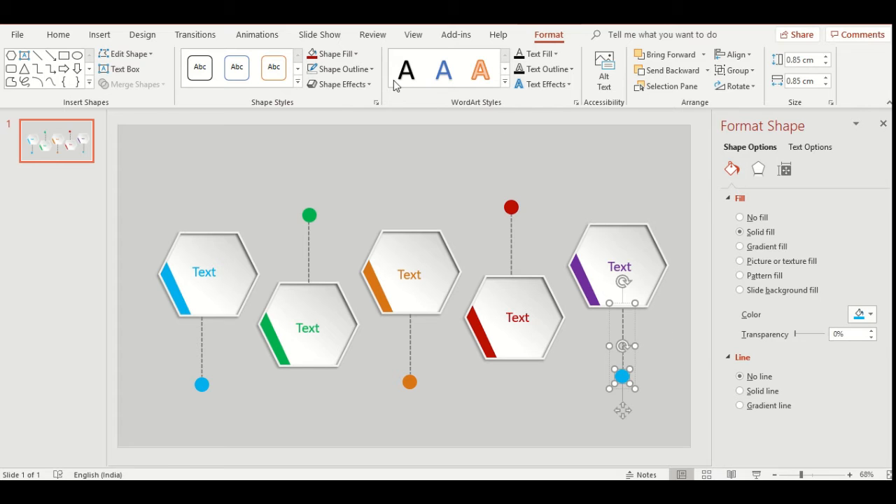
click(338, 54)
click(412, 156)
click(589, 170)
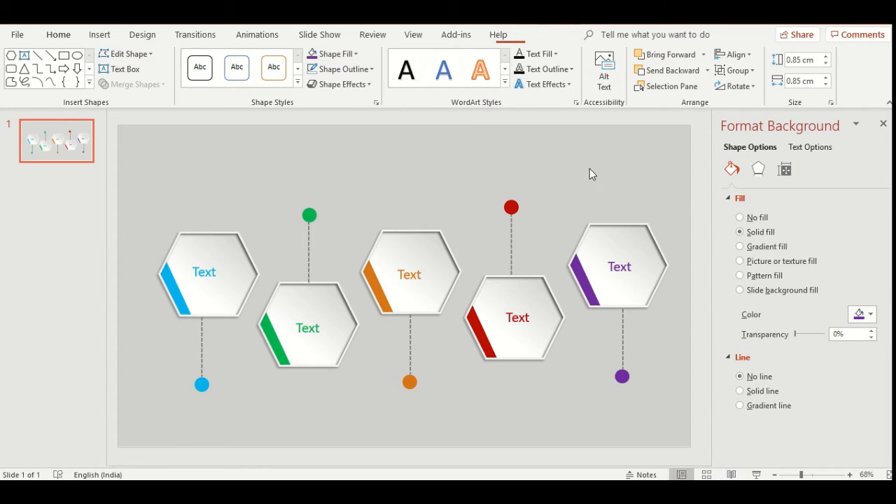
- Draw a text box below the light blue circle of the first connector
click(107, 37)
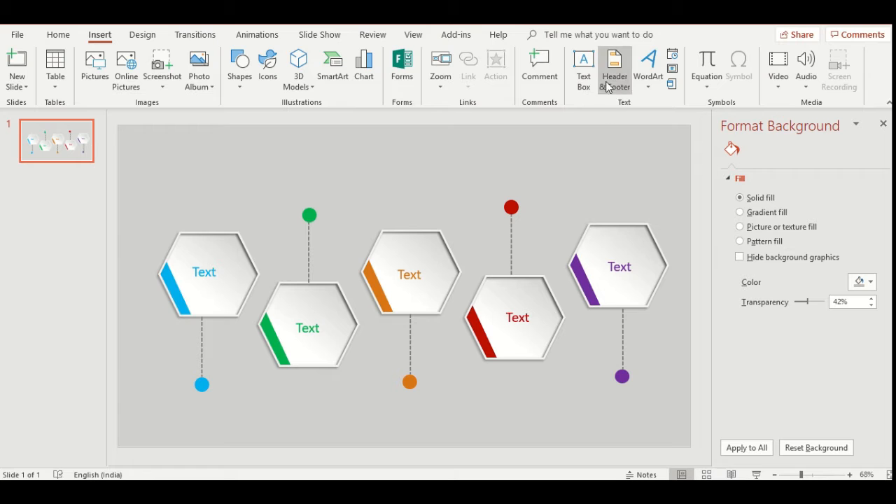
click(583, 68)
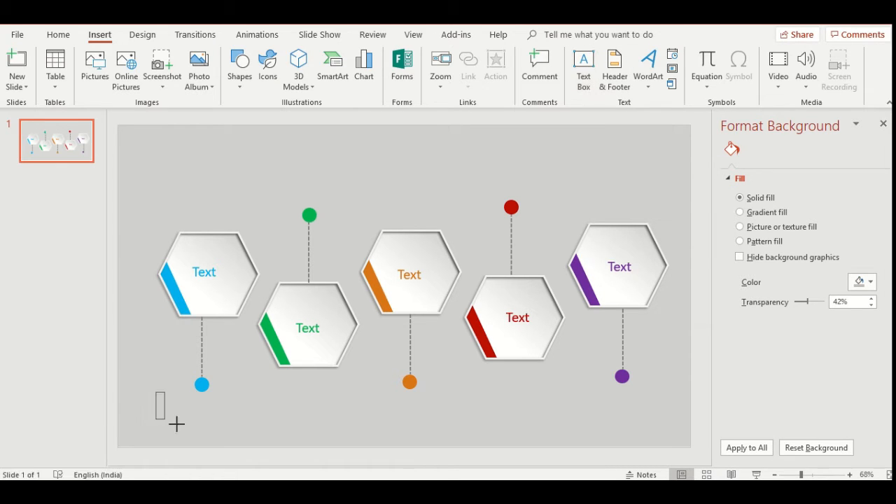